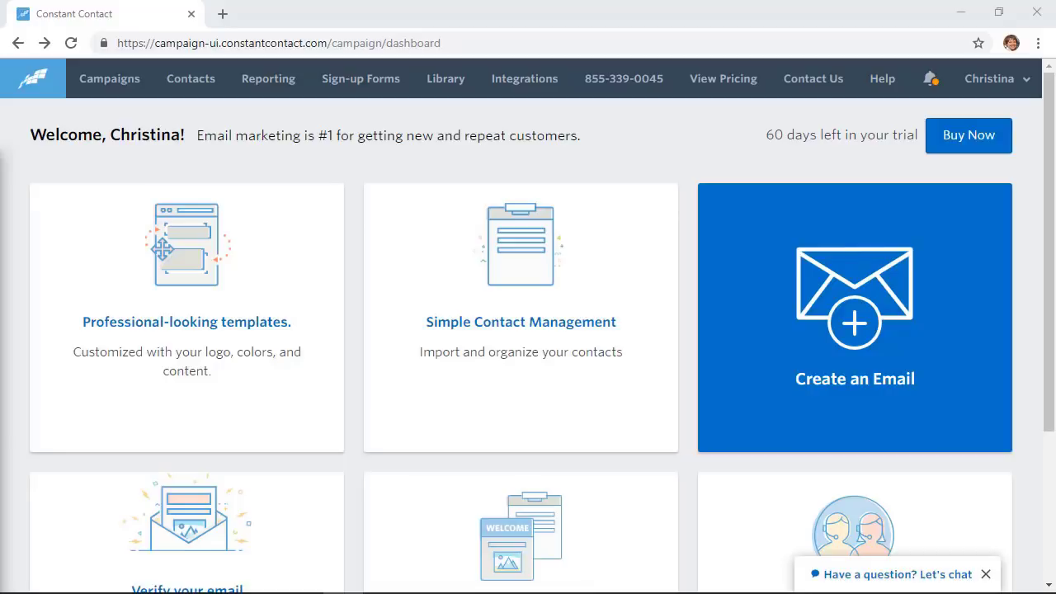
- Rename the General Interest contact list to 'Our Blog' and view its contacts
{"action": "left_click", "coordinate": [184, 84]}
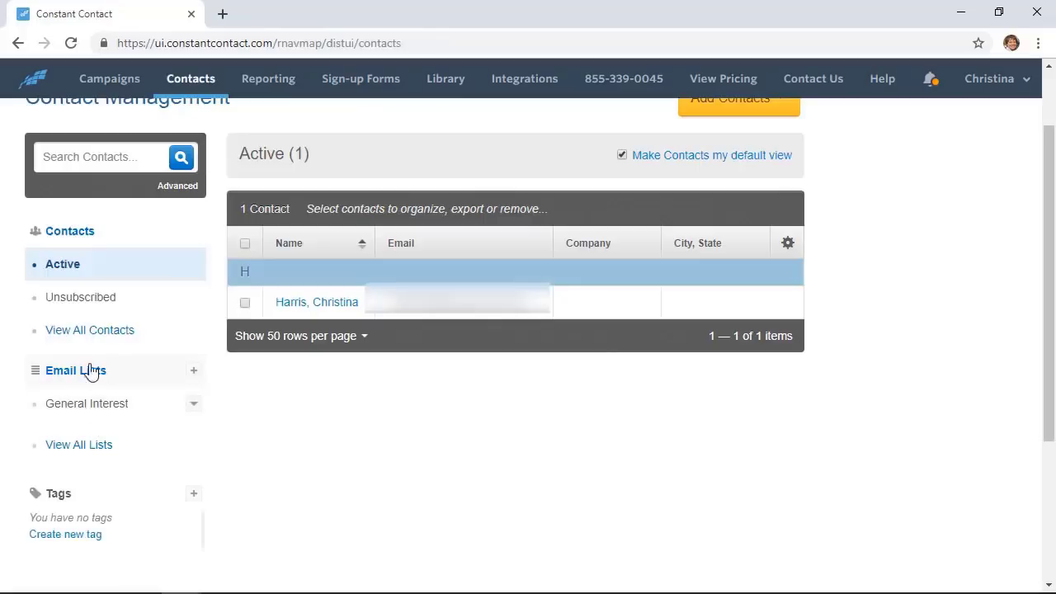
{"action": "left_click", "coordinate": [194, 406]}
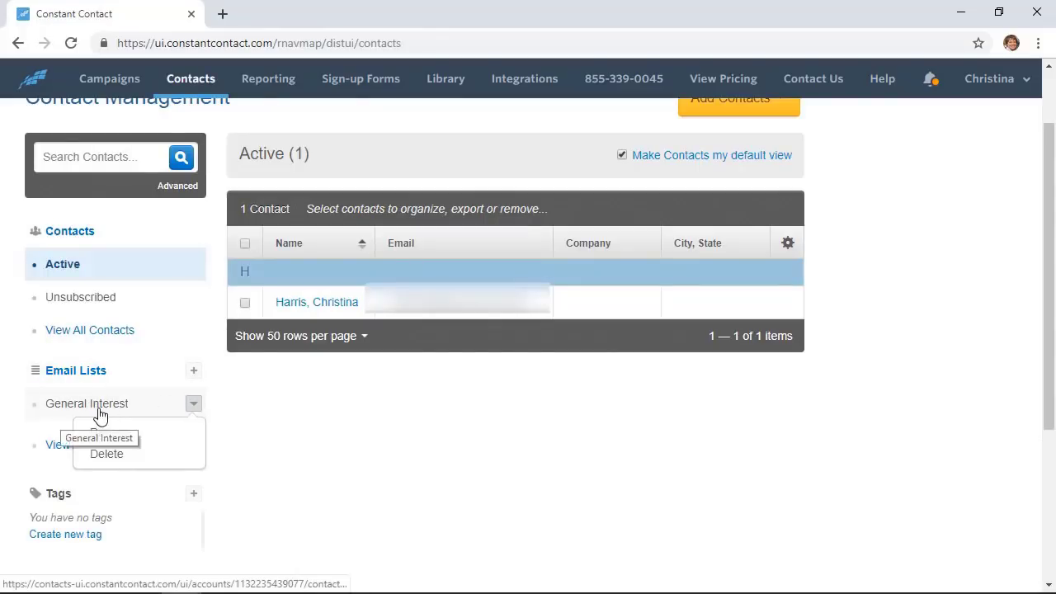
{"action": "left_click", "coordinate": [115, 434]}
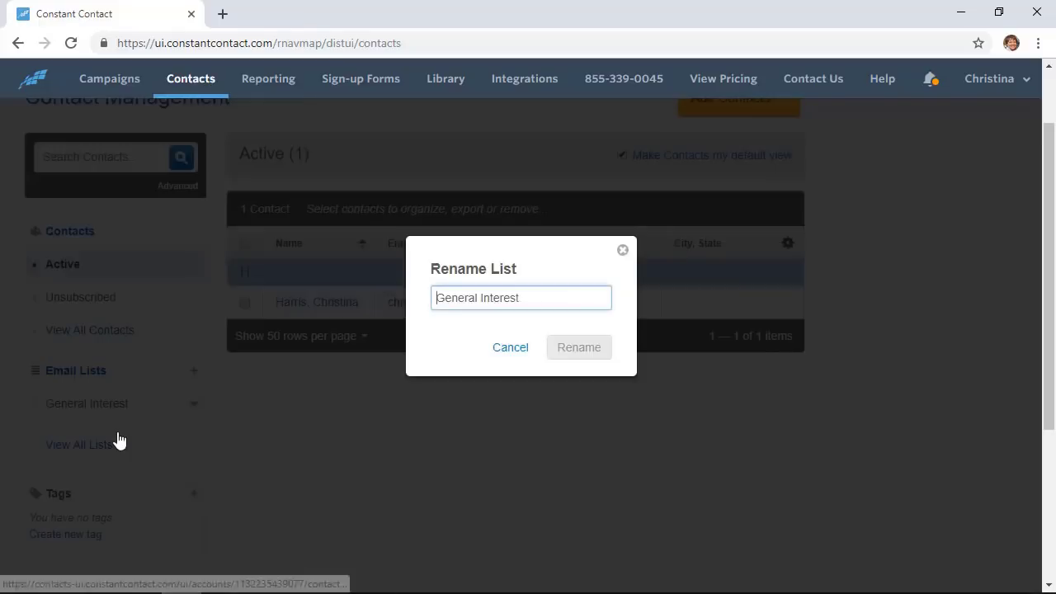
{"action": "key", "text": "shift+Right"}
{"action": "key", "text": "shift+Right"}
{"action": "key", "text": "shift+Right"}
{"action": "key", "text": "shift+Right"}
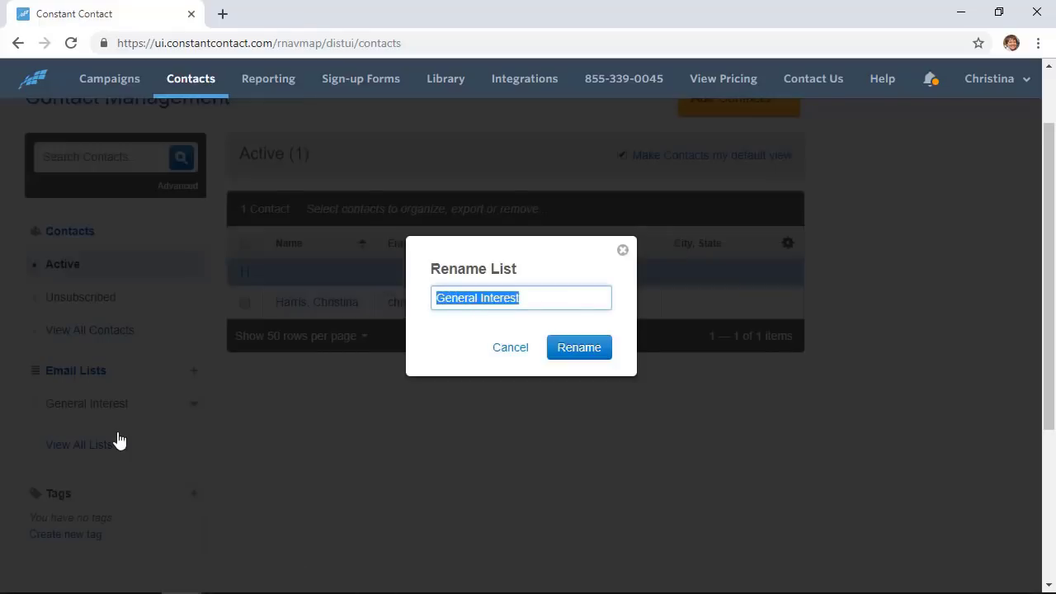
{"action": "type", "text": "Our Blog"}
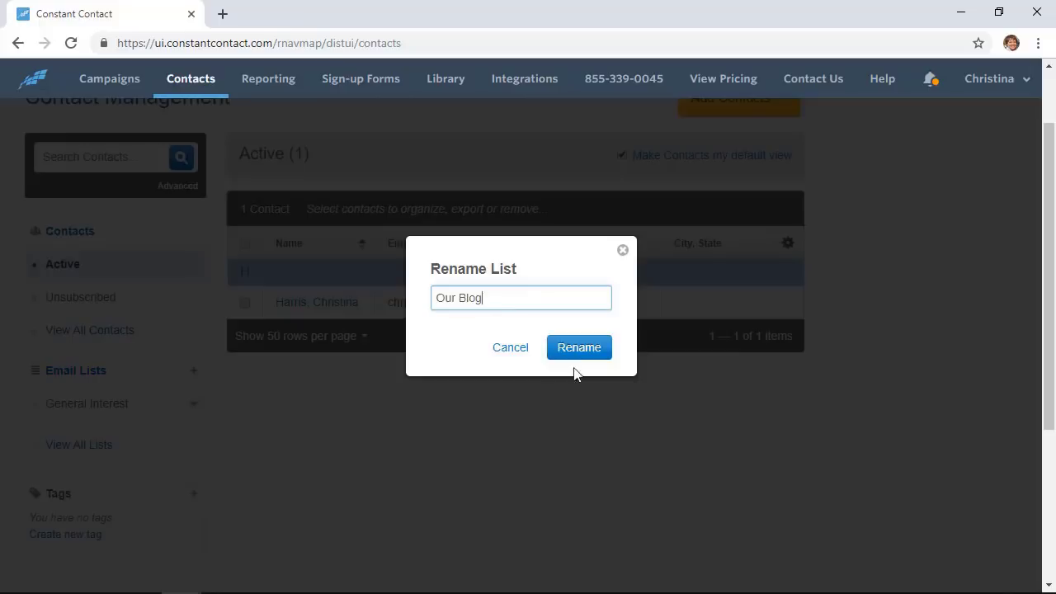
{"action": "left_click", "coordinate": [582, 353]}
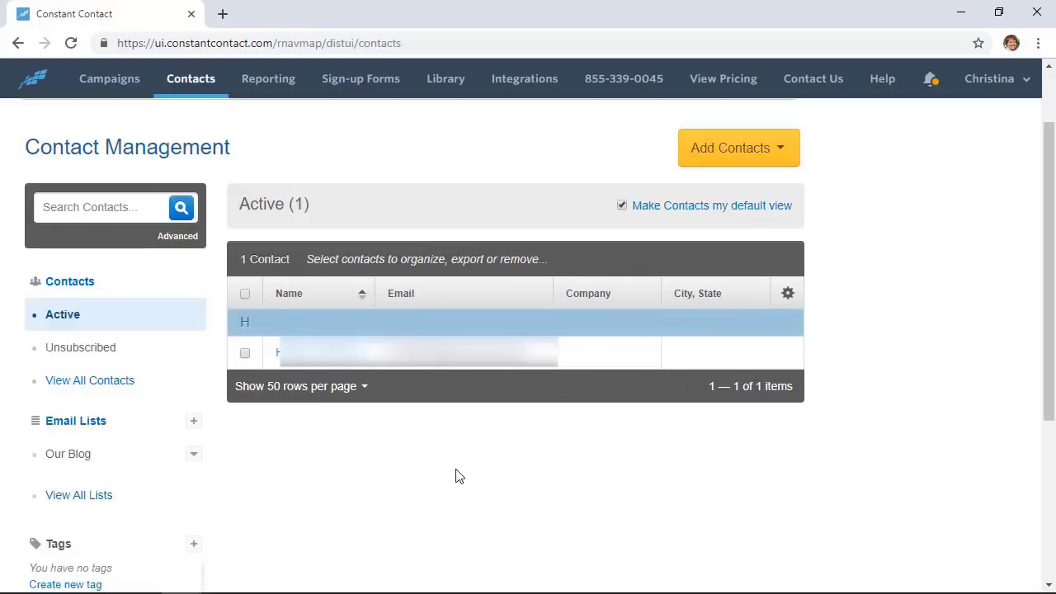
{"action": "scroll", "coordinate": [460, 476], "scroll_direction": "down", "scroll_amount": 1}
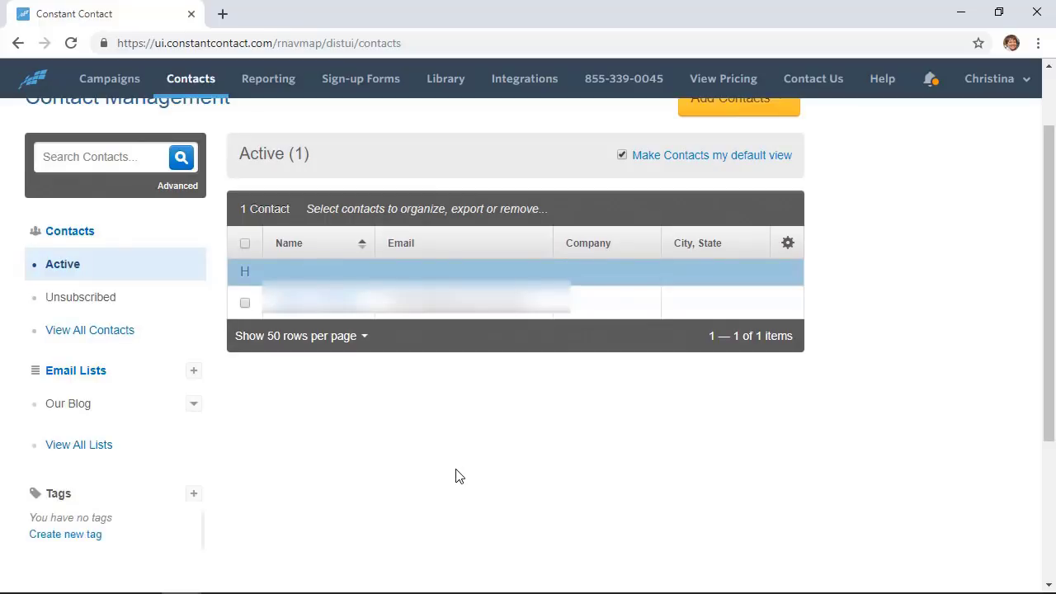
{"action": "scroll", "coordinate": [460, 476], "scroll_direction": "up", "scroll_amount": 2}
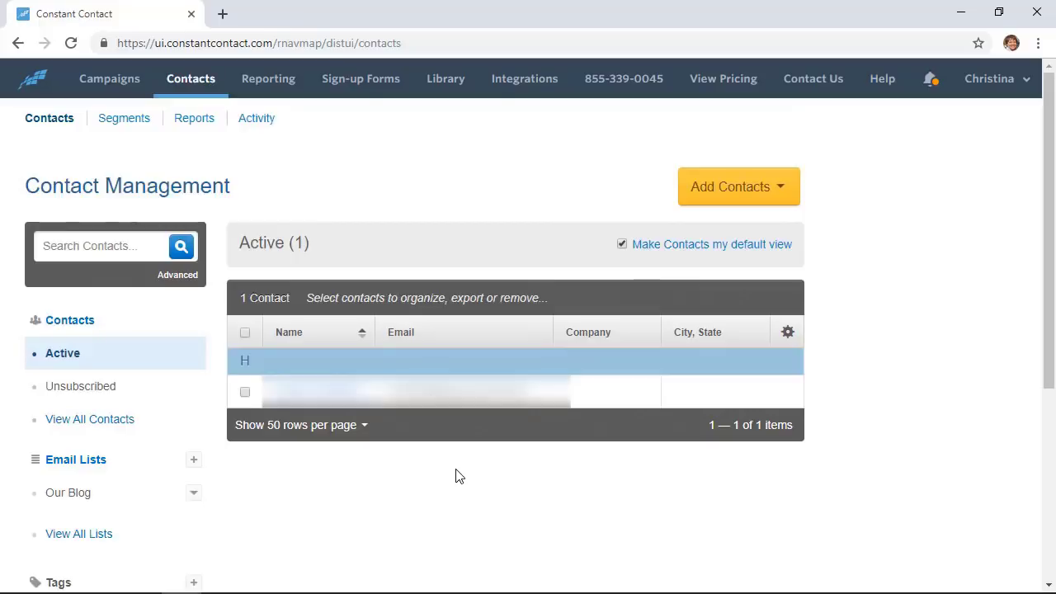
{"action": "left_click", "coordinate": [68, 493]}
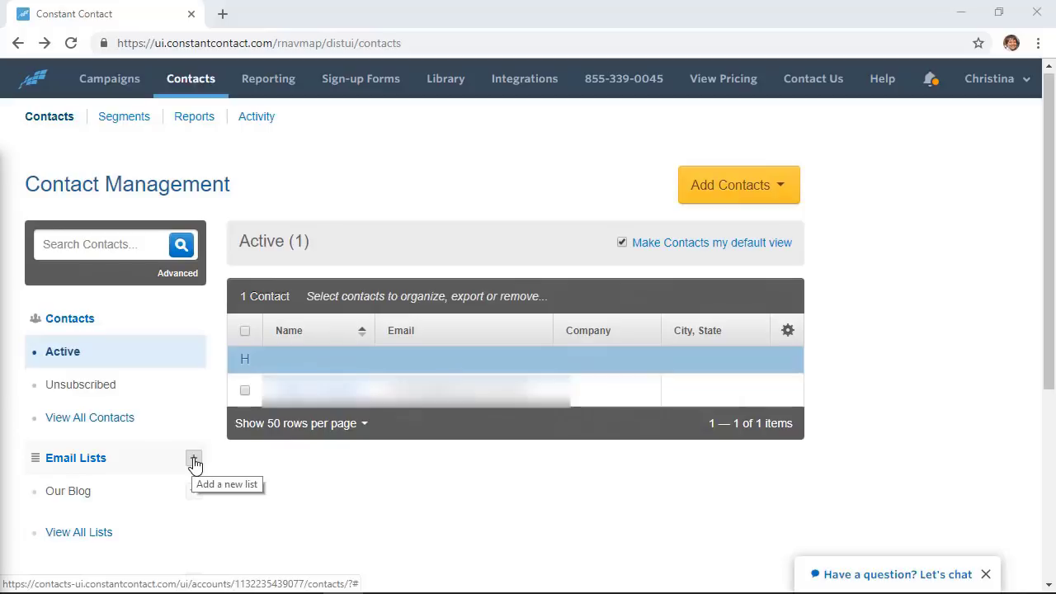
- Start a second email list but cancel it, then check Sign-up Forms availability
{"action": "left_click", "coordinate": [194, 460]}
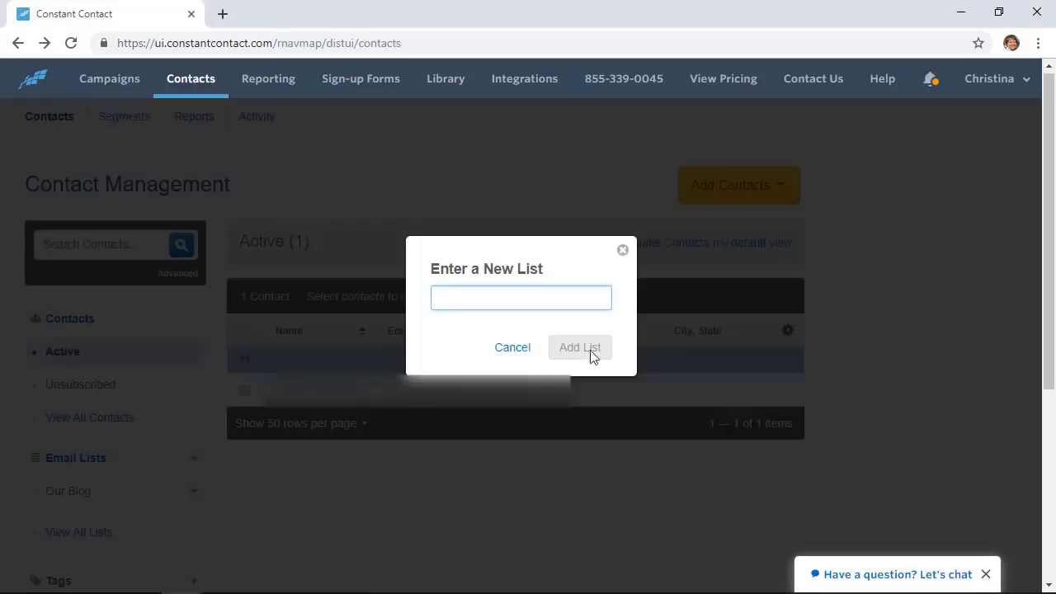
{"action": "left_click", "coordinate": [506, 352]}
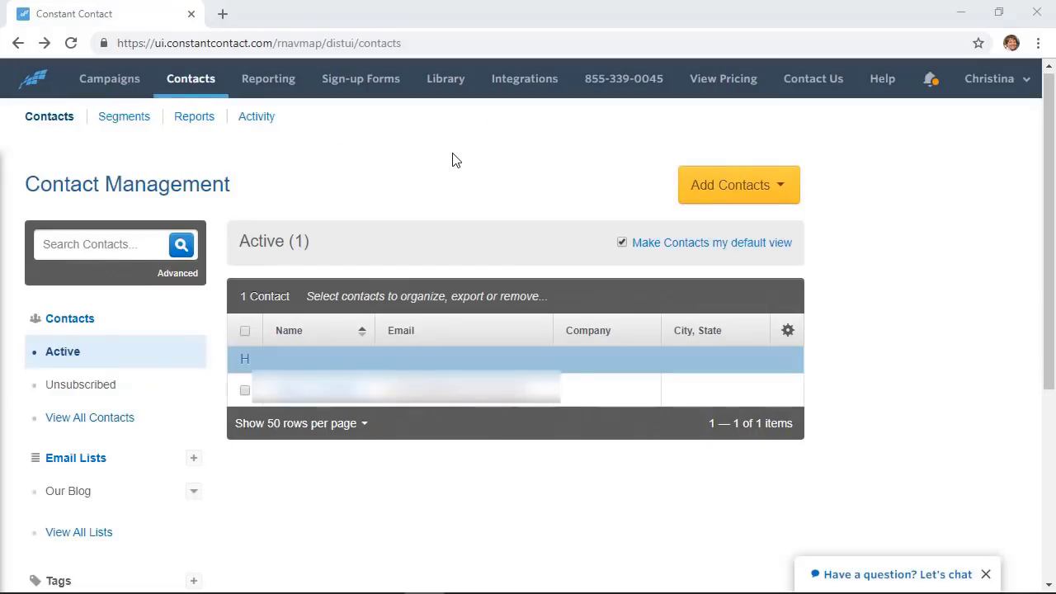
{"action": "left_click", "coordinate": [360, 83]}
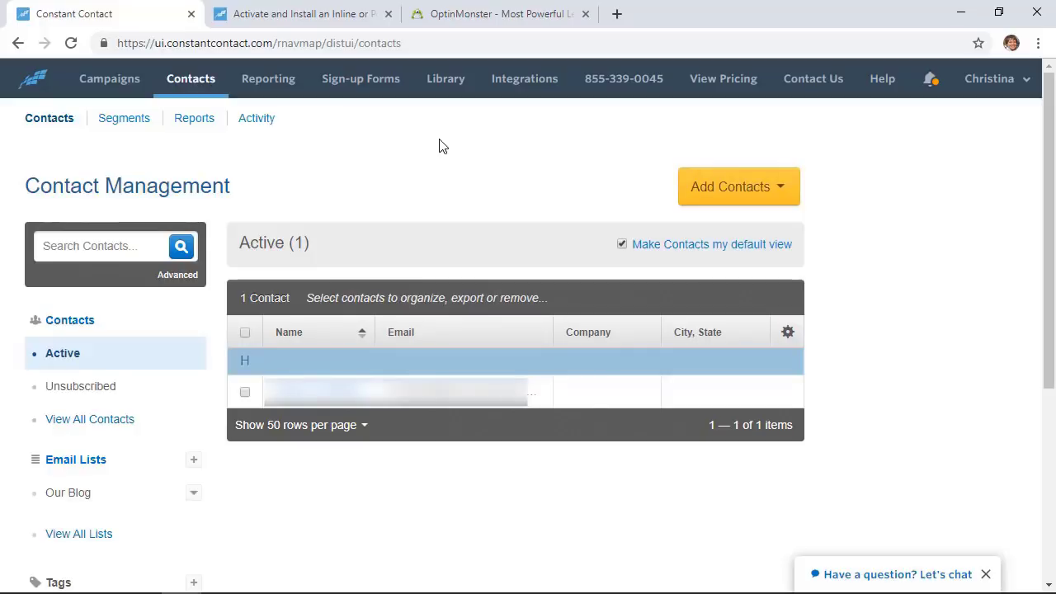
- Log in to OptinMonster with the autofilled account credentials to reach the campaigns overview
{"action": "left_click", "coordinate": [496, 13]}
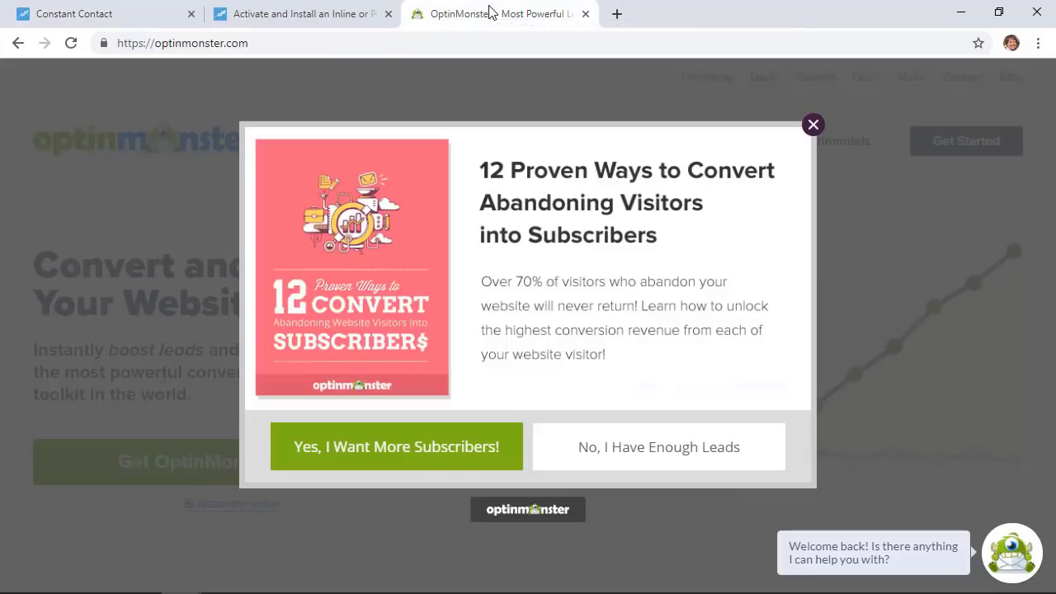
{"action": "left_click", "coordinate": [813, 125]}
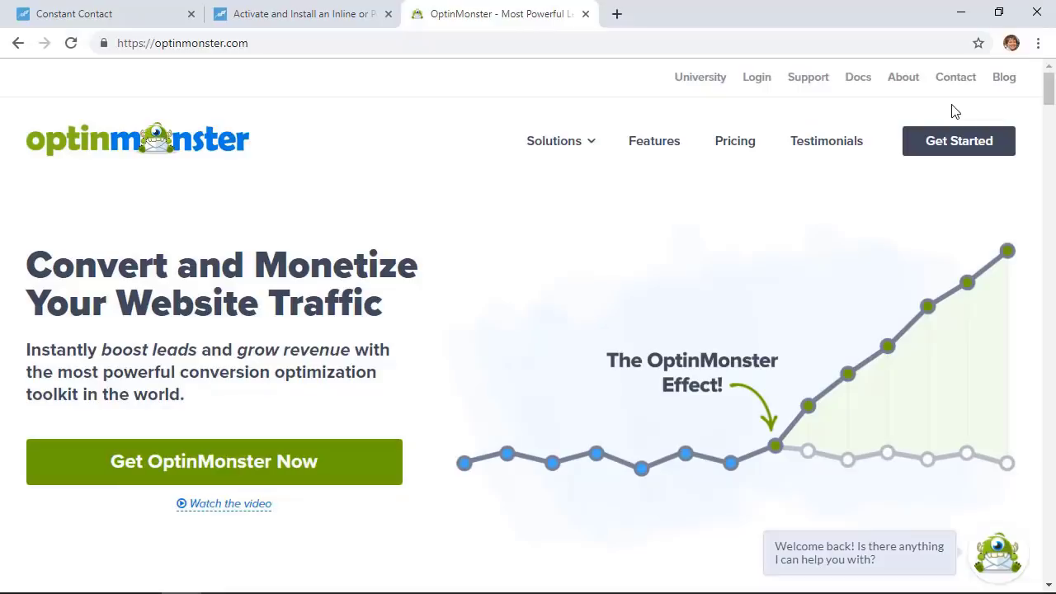
{"action": "left_click", "coordinate": [754, 80]}
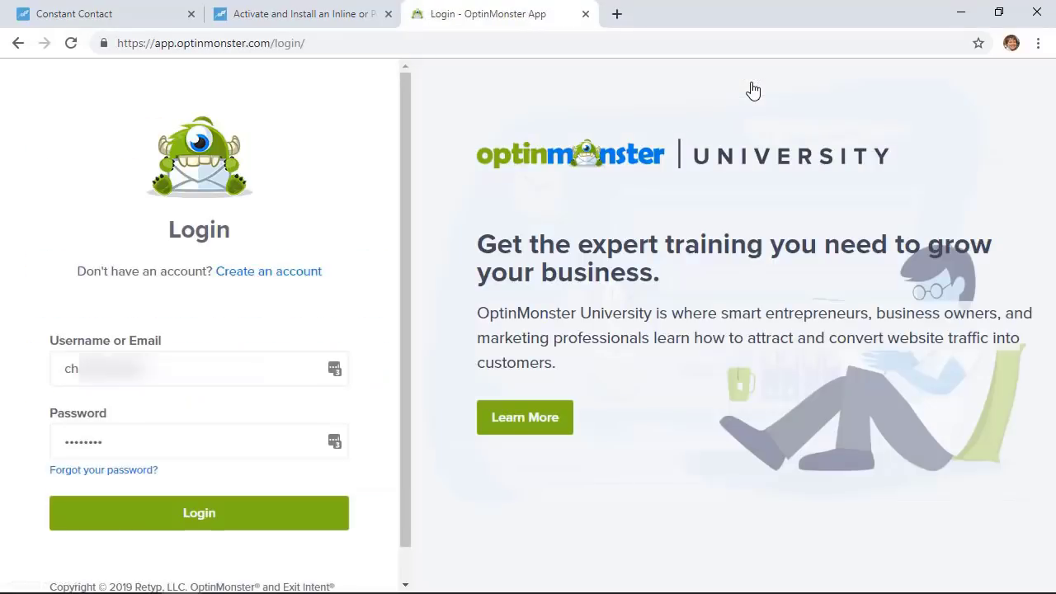
{"action": "left_click", "coordinate": [176, 515]}
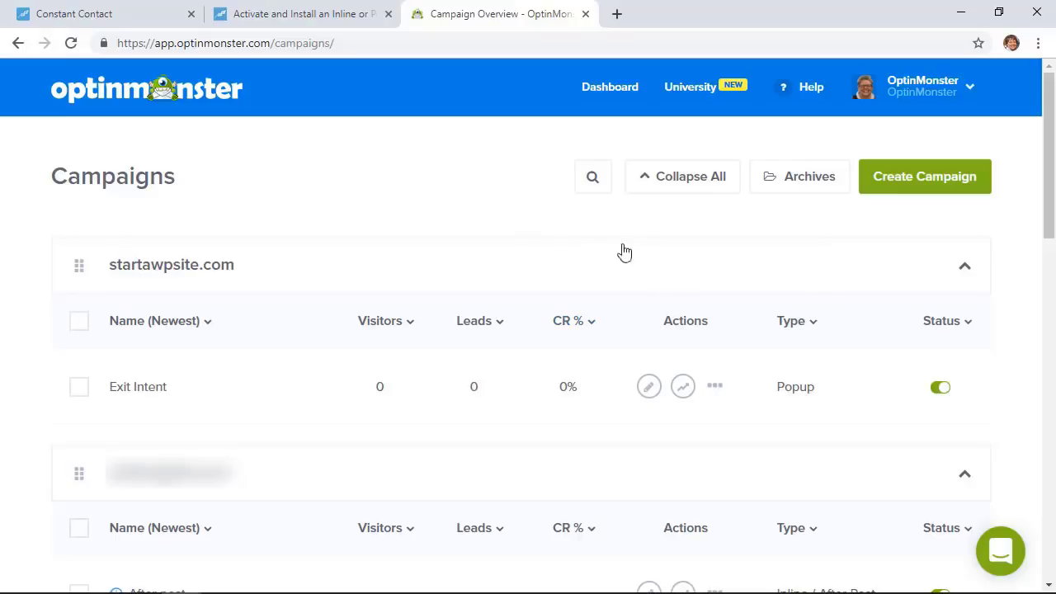
- Start a new Inline campaign and filter the templates to Grow Email List
{"action": "left_click", "coordinate": [913, 190]}
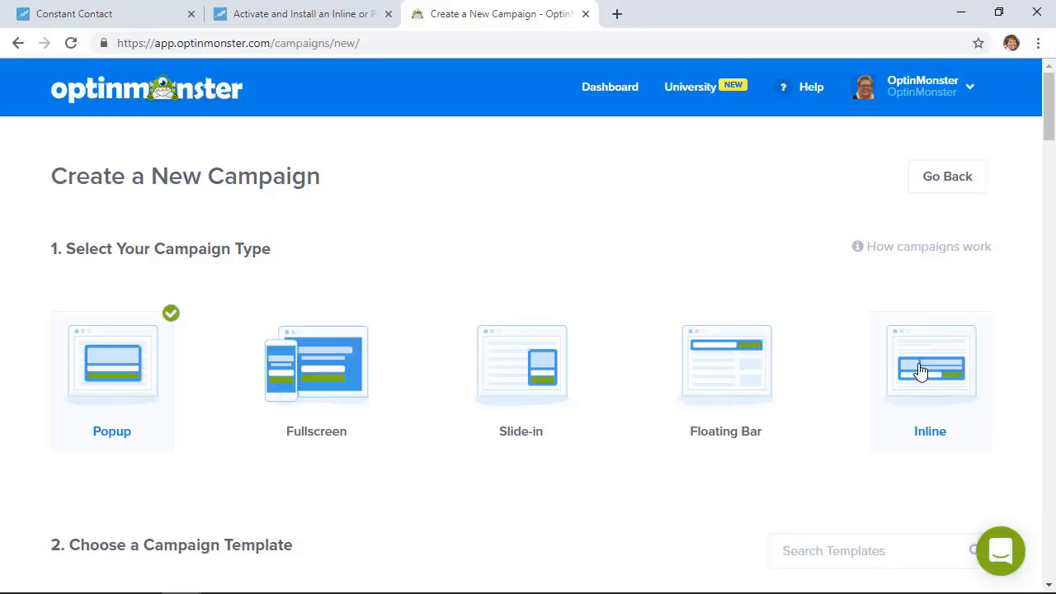
{"action": "left_click", "coordinate": [921, 371]}
{"action": "scroll", "coordinate": [28, 467], "scroll_direction": "down", "scroll_amount": 1}
{"action": "scroll", "coordinate": [28, 467], "scroll_direction": "down", "scroll_amount": 2}
{"action": "scroll", "coordinate": [28, 467], "scroll_direction": "down", "scroll_amount": 1}
{"action": "scroll", "coordinate": [30, 468], "scroll_direction": "down", "scroll_amount": 1}
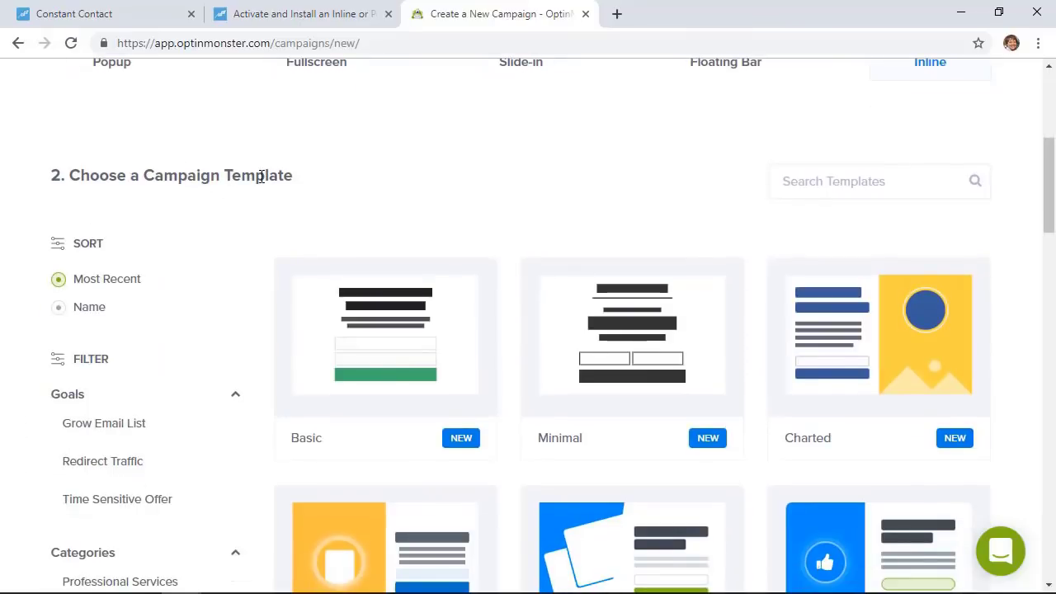
{"action": "scroll", "coordinate": [285, 175], "scroll_direction": "down", "scroll_amount": 1}
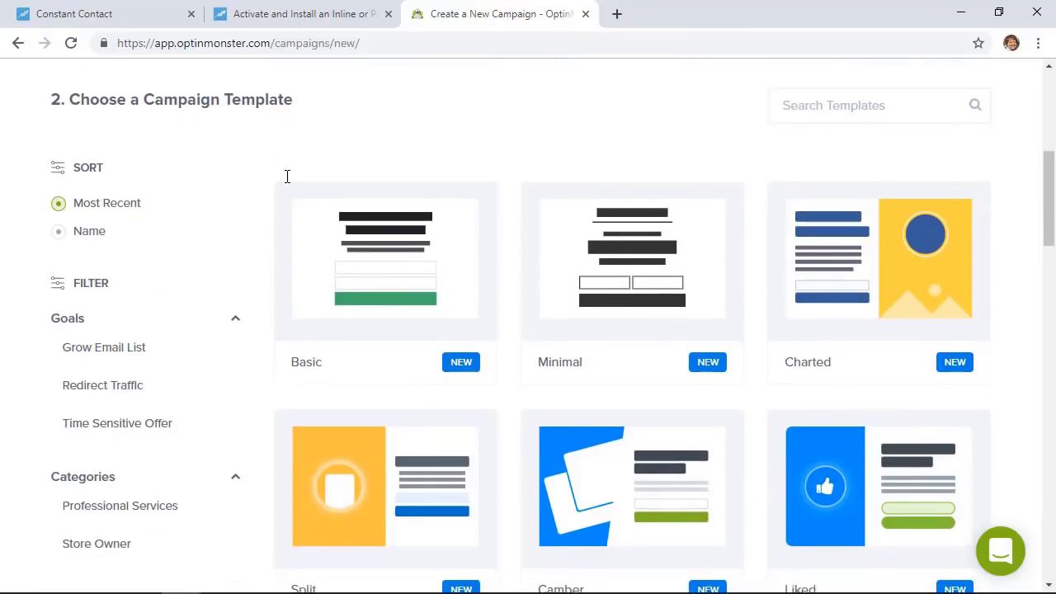
{"action": "scroll", "coordinate": [286, 175], "scroll_direction": "down", "scroll_amount": 1}
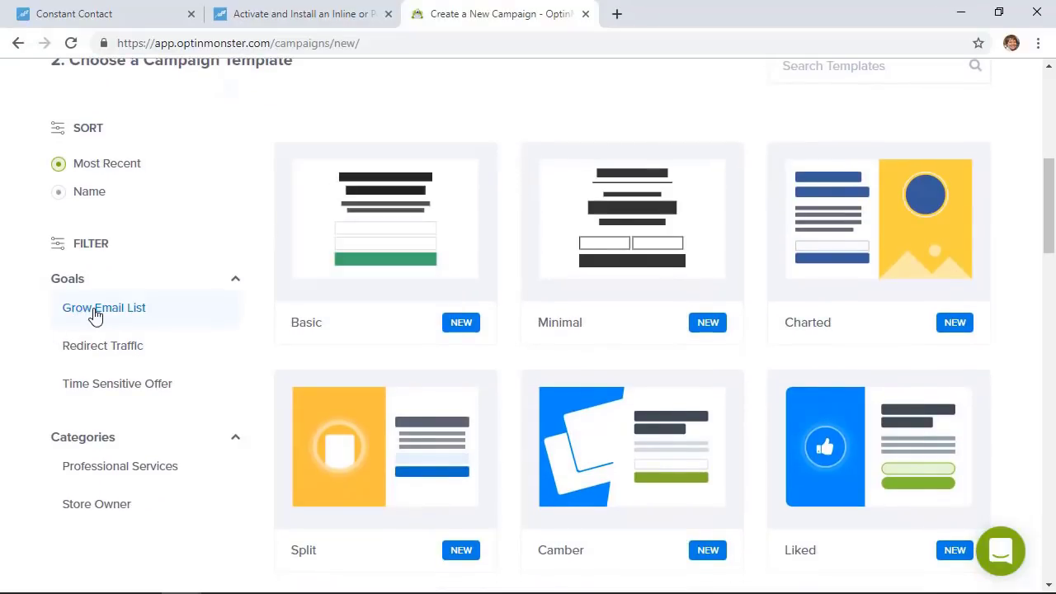
{"action": "left_click", "coordinate": [124, 314]}
{"action": "scroll", "coordinate": [40, 427], "scroll_direction": "down", "scroll_amount": 2}
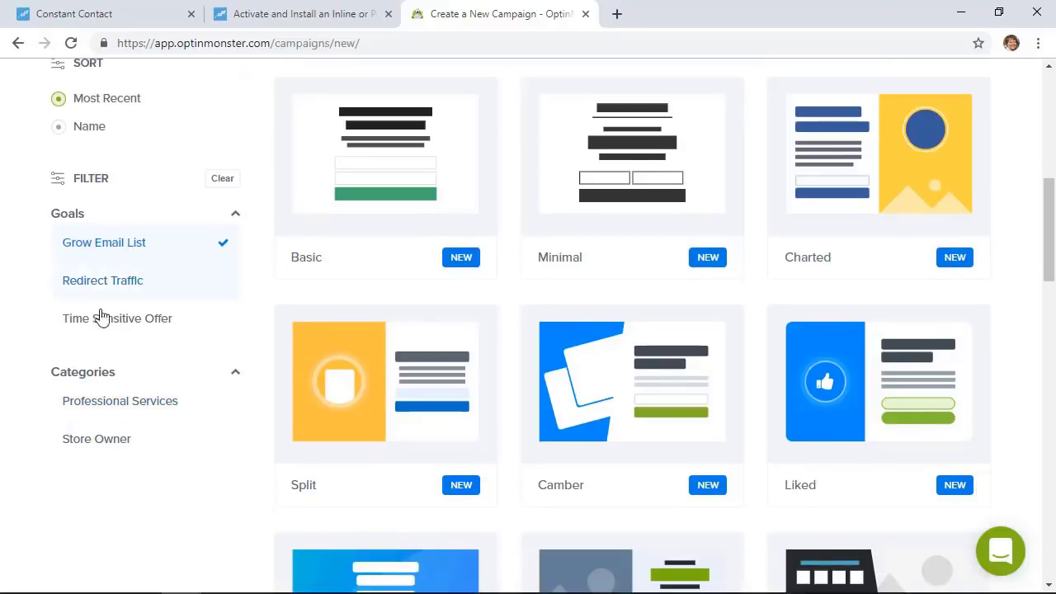
{"action": "left_click", "coordinate": [99, 241]}
{"action": "left_click", "coordinate": [105, 281]}
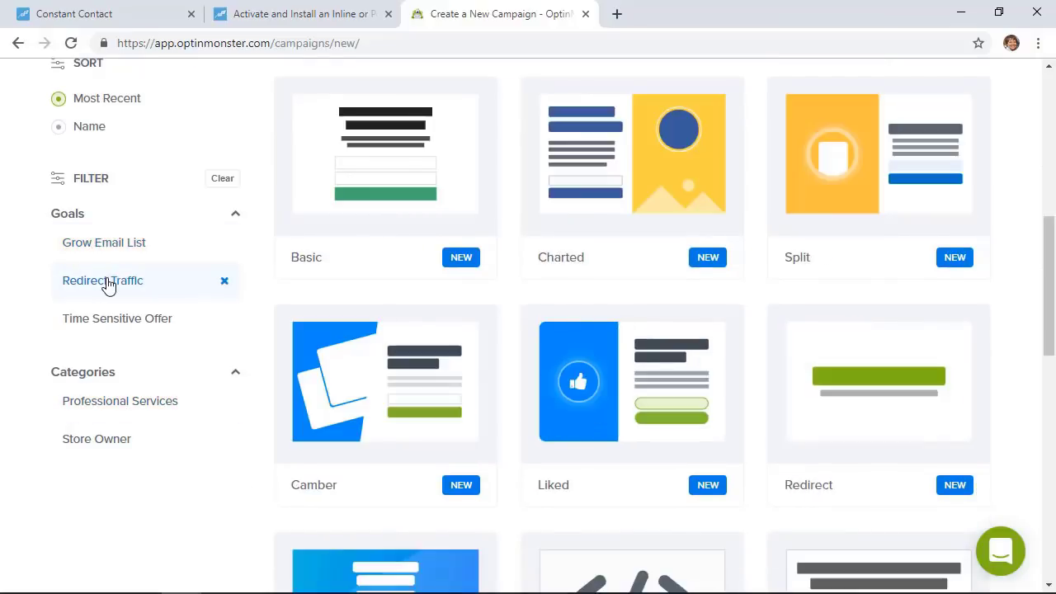
{"action": "left_click", "coordinate": [105, 244]}
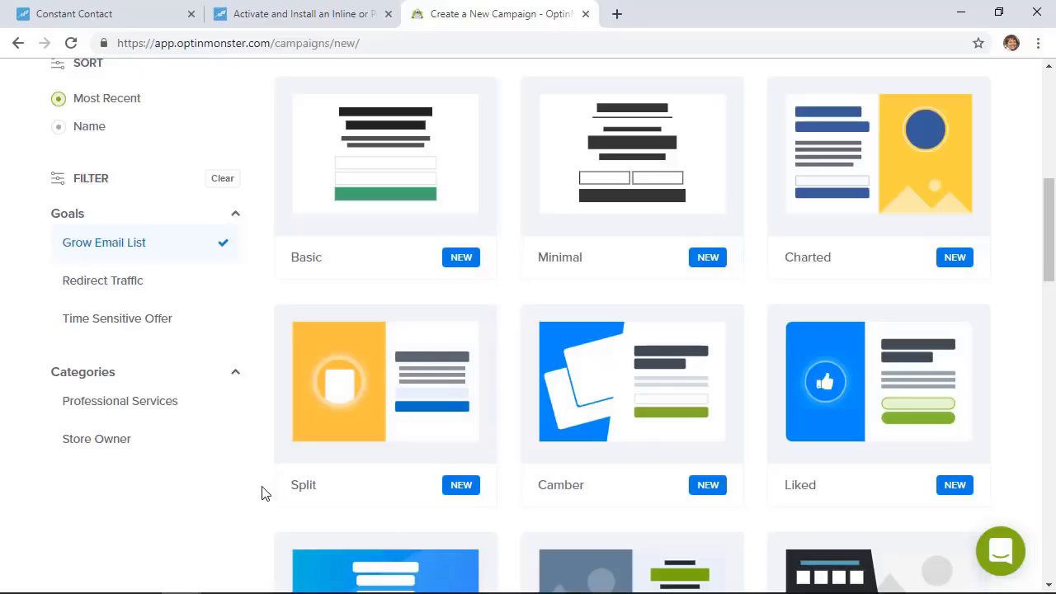
{"action": "scroll", "coordinate": [264, 493], "scroll_direction": "up", "scroll_amount": 1}
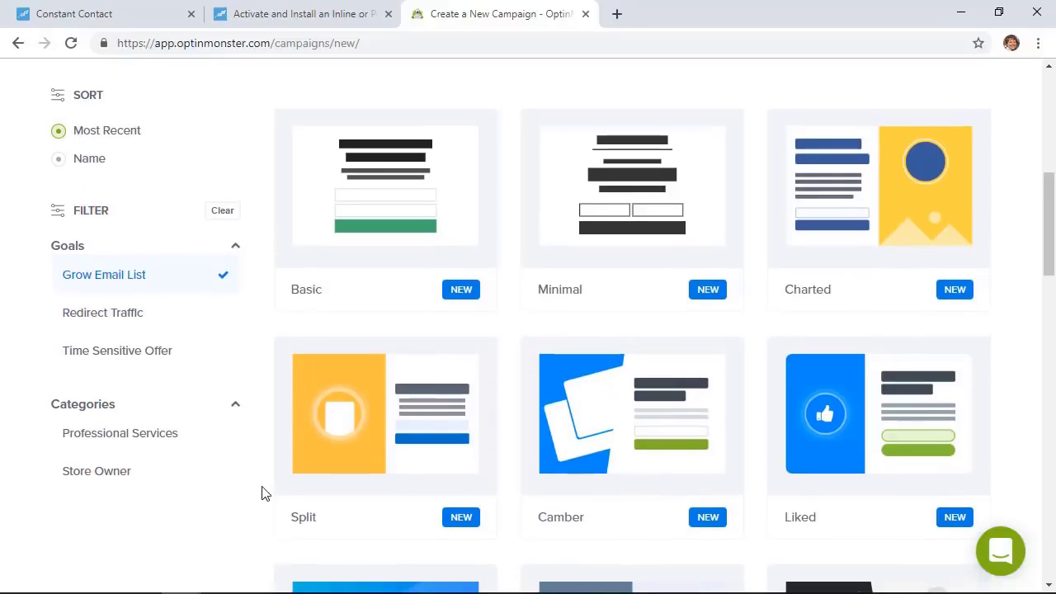
{"action": "scroll", "coordinate": [262, 492], "scroll_direction": "up", "scroll_amount": 1}
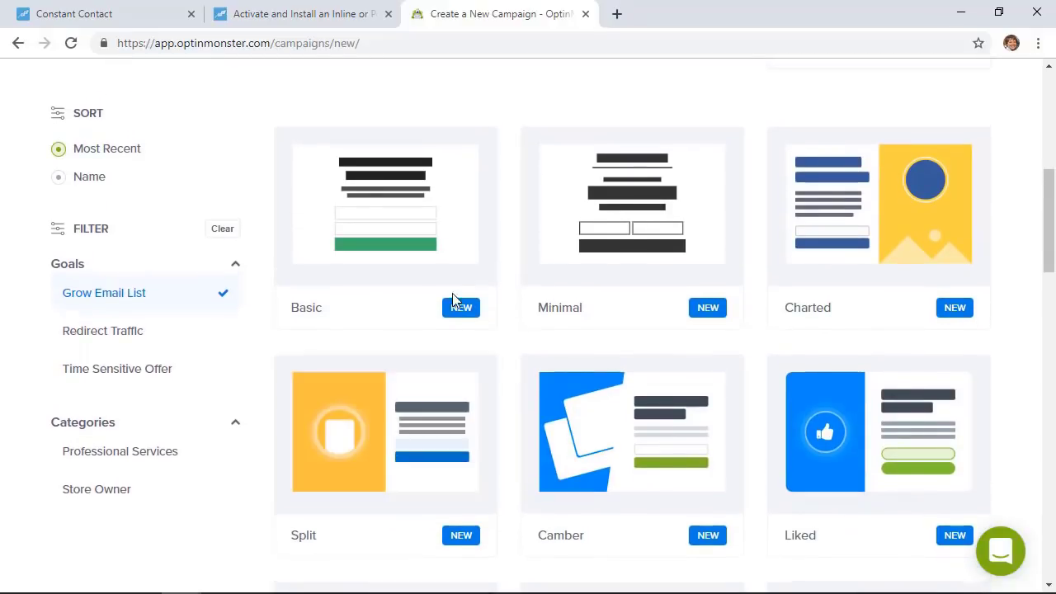
- Build from the Basic template, naming it 'Grow Email List' for startawpsite.com
{"action": "mouse_move", "coordinate": [385, 214]}
{"action": "left_click", "coordinate": [393, 231]}
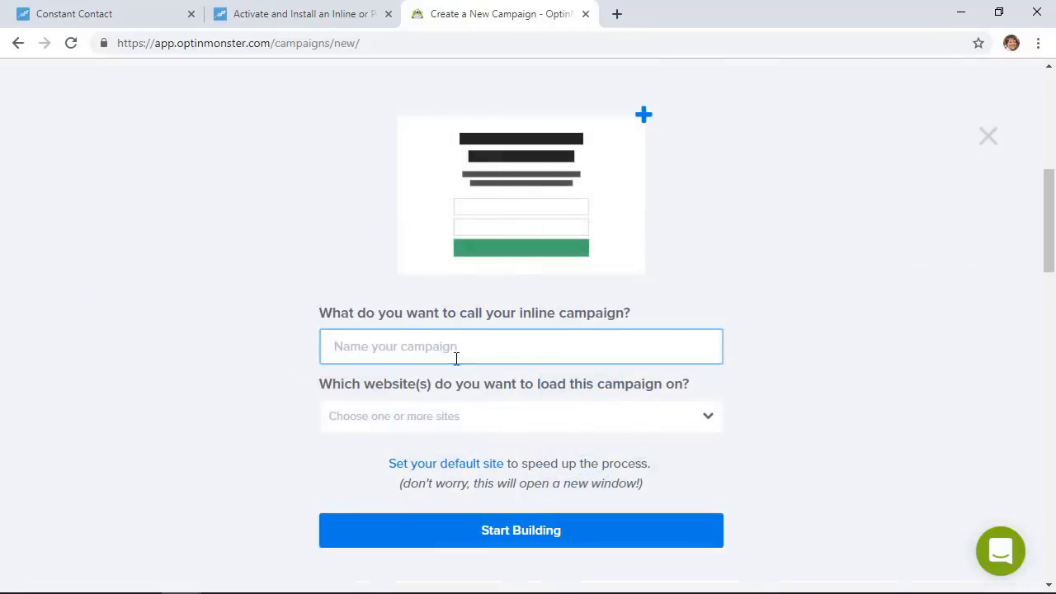
{"action": "type", "text": "Grow Email List"}
{"action": "left_click", "coordinate": [468, 419]}
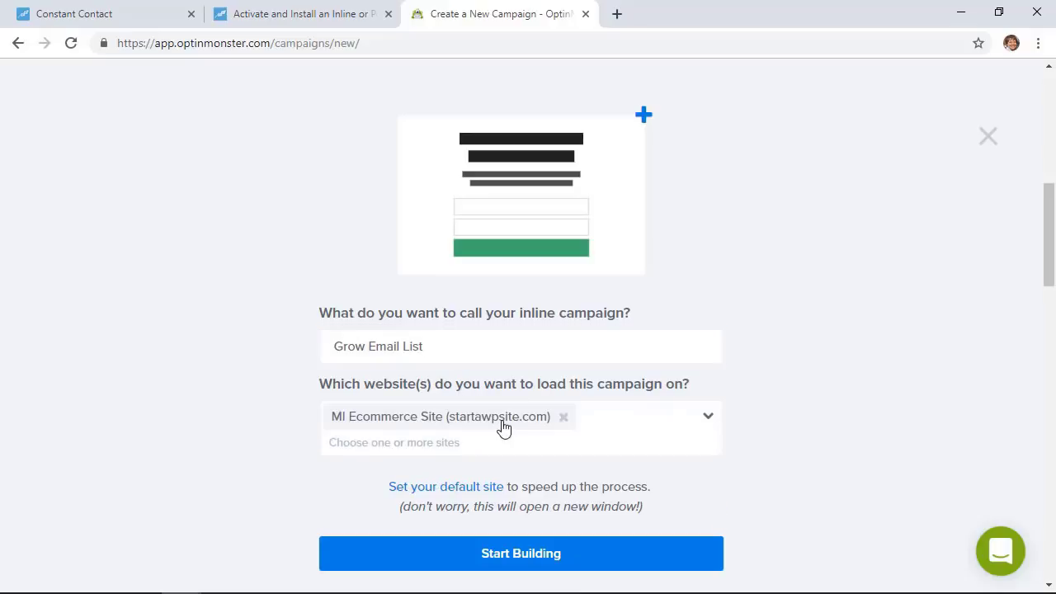
{"action": "left_click", "coordinate": [540, 564]}
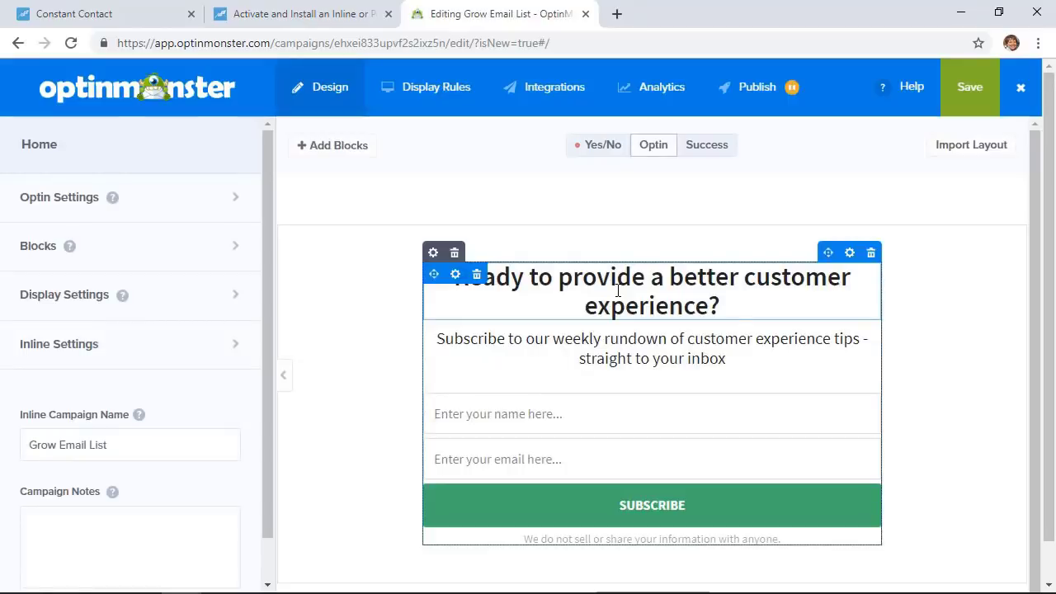
- Change the headline to 'Ready to get organized?' and the subtitle to promise organization tips
{"action": "left_click", "coordinate": [727, 314]}
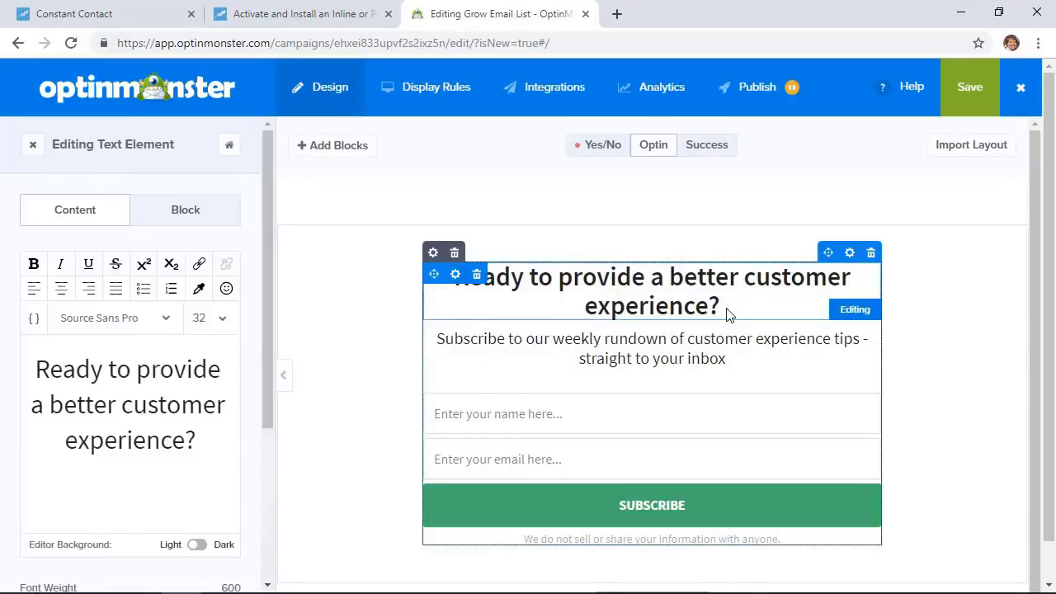
{"action": "left_click_drag", "start_coordinate": [195, 440], "coordinate": [147, 405]}
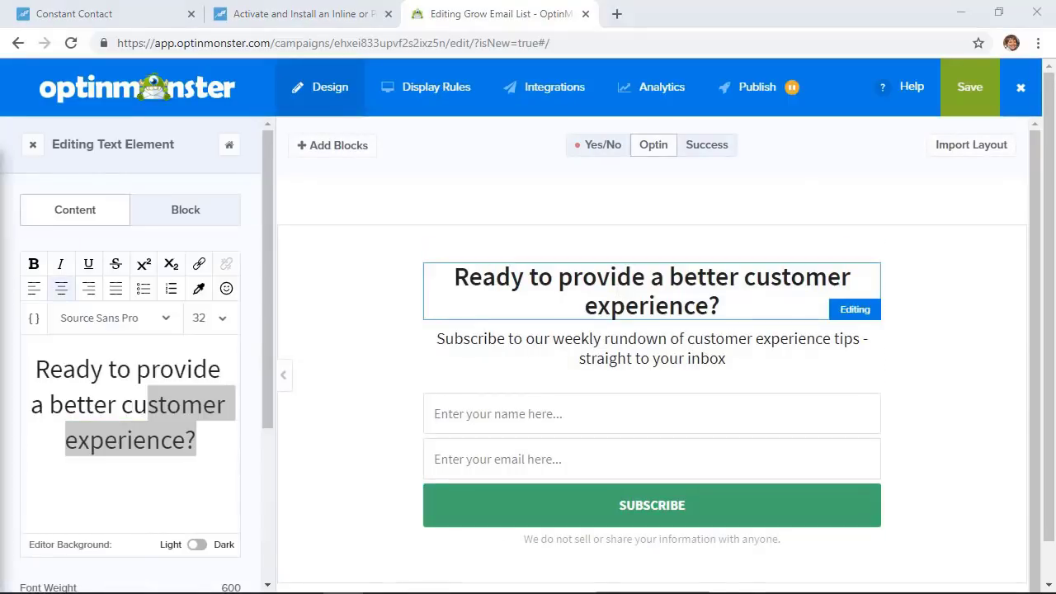
{"action": "left_click", "coordinate": [200, 442]}
{"action": "left_click_drag", "start_coordinate": [188, 441], "coordinate": [47, 370]}
{"action": "type", "text": "get orga"}
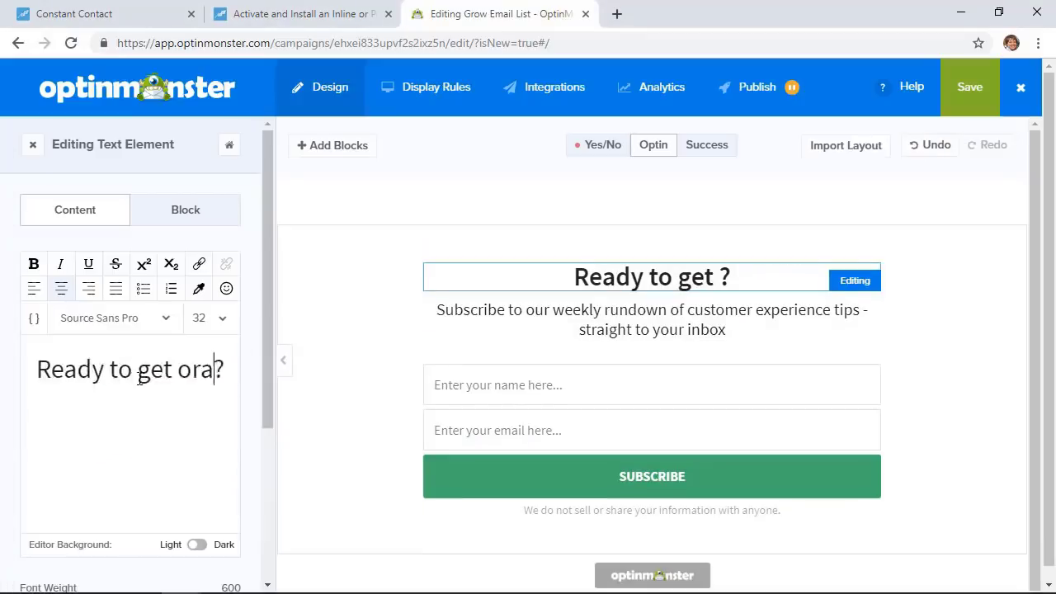
{"action": "type", "text": "nized"}
{"action": "scroll", "coordinate": [151, 459], "scroll_direction": "down", "scroll_amount": 3}
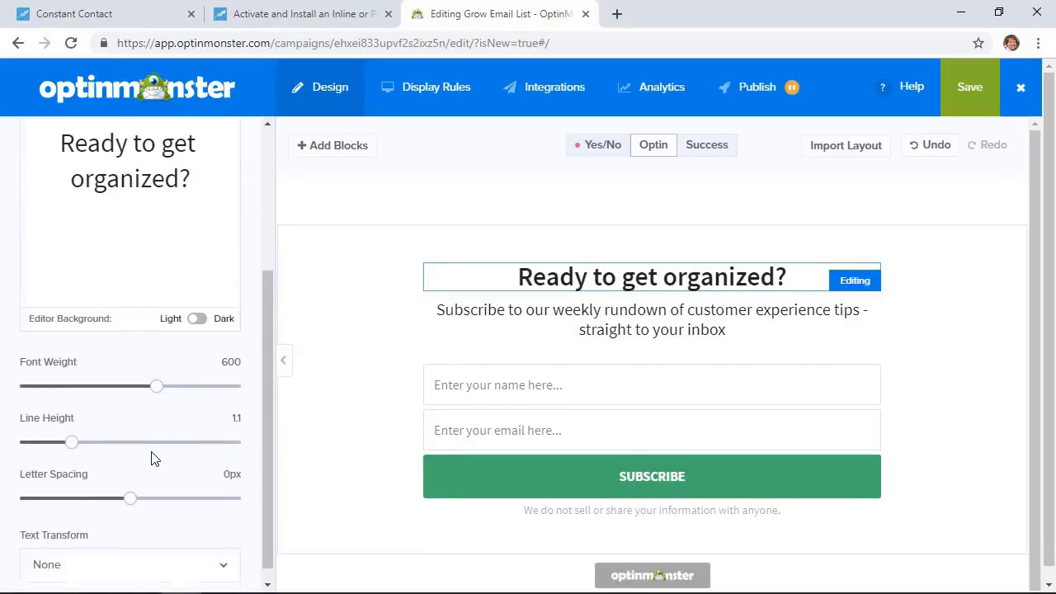
{"action": "left_click", "coordinate": [759, 314]}
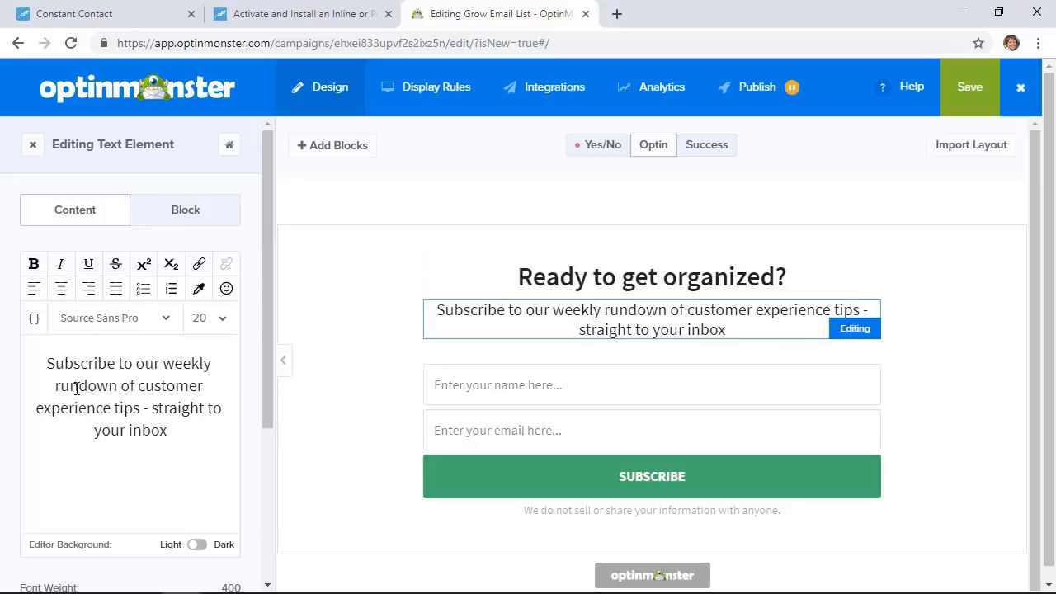
{"action": "left_click_drag", "start_coordinate": [139, 388], "coordinate": [140, 408]}
{"action": "type", "text": "organization tips"}
{"action": "scroll", "coordinate": [151, 420], "scroll_direction": "down", "scroll_amount": 5}
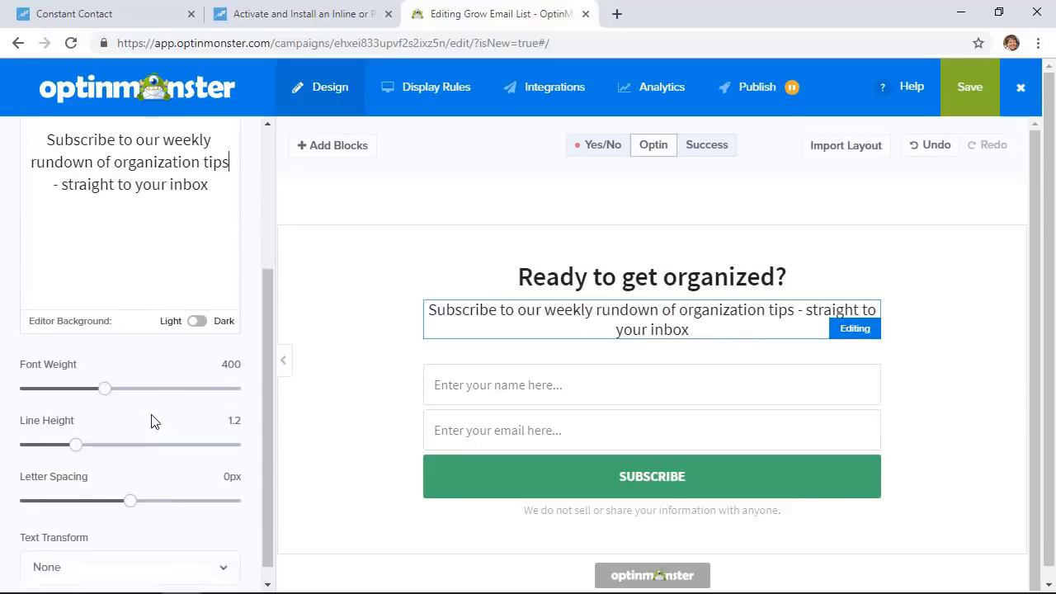
- Relabel the subscribe button 'Get Tips Now'
{"action": "left_click", "coordinate": [581, 402]}
{"action": "left_click", "coordinate": [515, 437]}
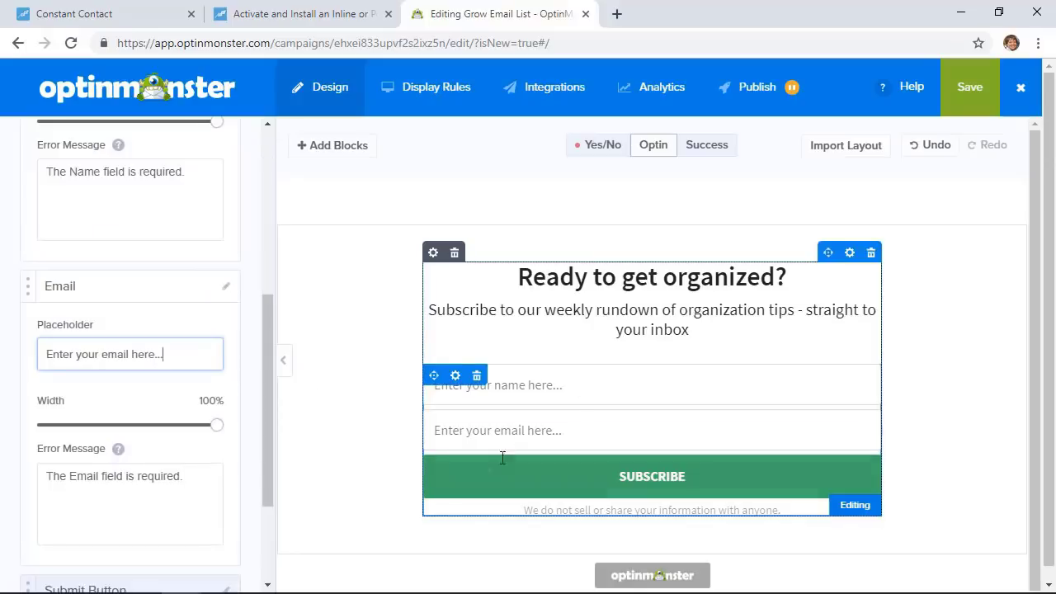
{"action": "left_click", "coordinate": [577, 479]}
{"action": "key", "text": "ctrl+a"}
{"action": "type", "text": "Get Tips Now"}
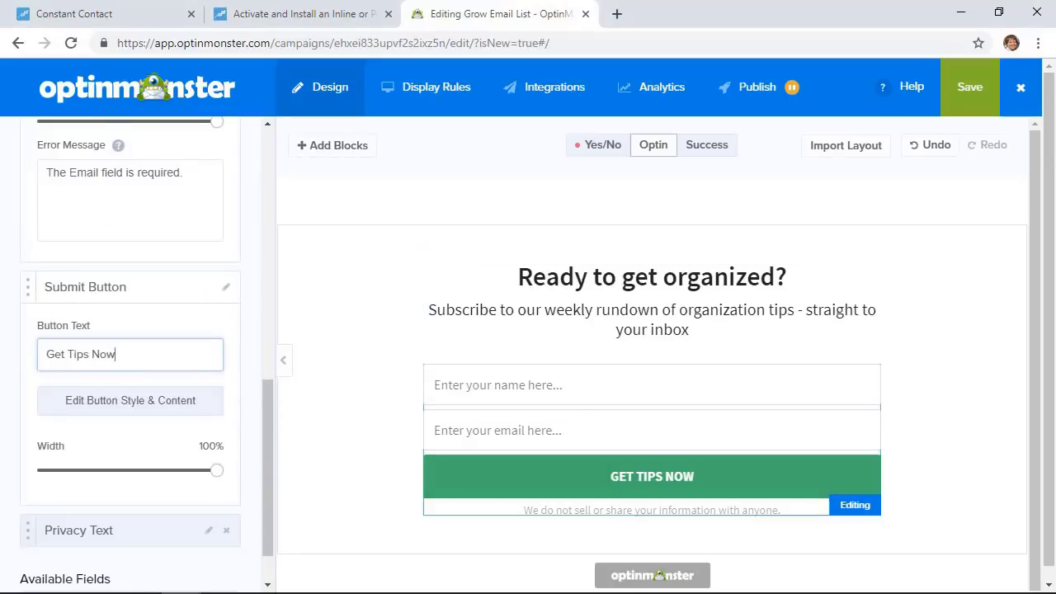
{"action": "left_click", "coordinate": [601, 512]}
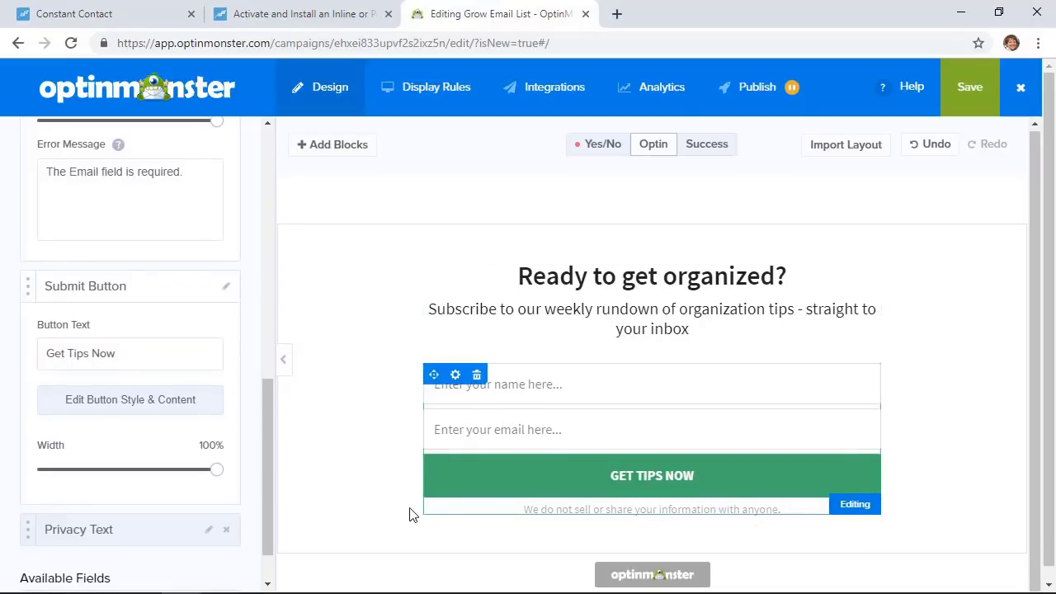
- Toggle the powered-by logo off and back on in the display settings
{"action": "left_click", "coordinate": [641, 574]}
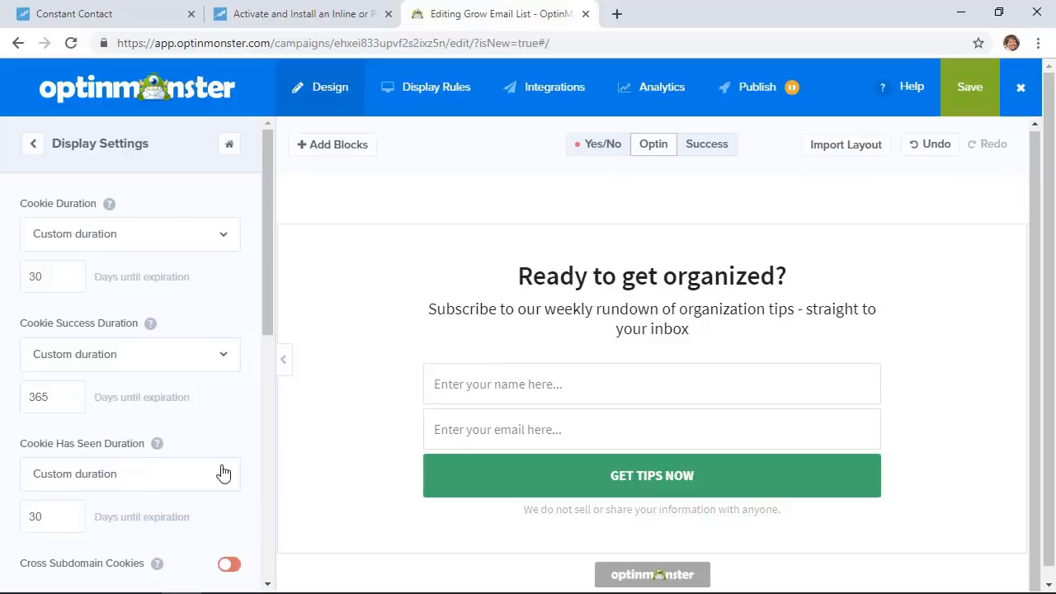
{"action": "scroll", "coordinate": [223, 471], "scroll_direction": "down", "scroll_amount": 7}
{"action": "scroll", "coordinate": [222, 465], "scroll_direction": "up", "scroll_amount": 5}
{"action": "scroll", "coordinate": [223, 467], "scroll_direction": "up", "scroll_amount": 3}
{"action": "scroll", "coordinate": [222, 472], "scroll_direction": "down", "scroll_amount": 2}
{"action": "scroll", "coordinate": [227, 478], "scroll_direction": "down", "scroll_amount": 3}
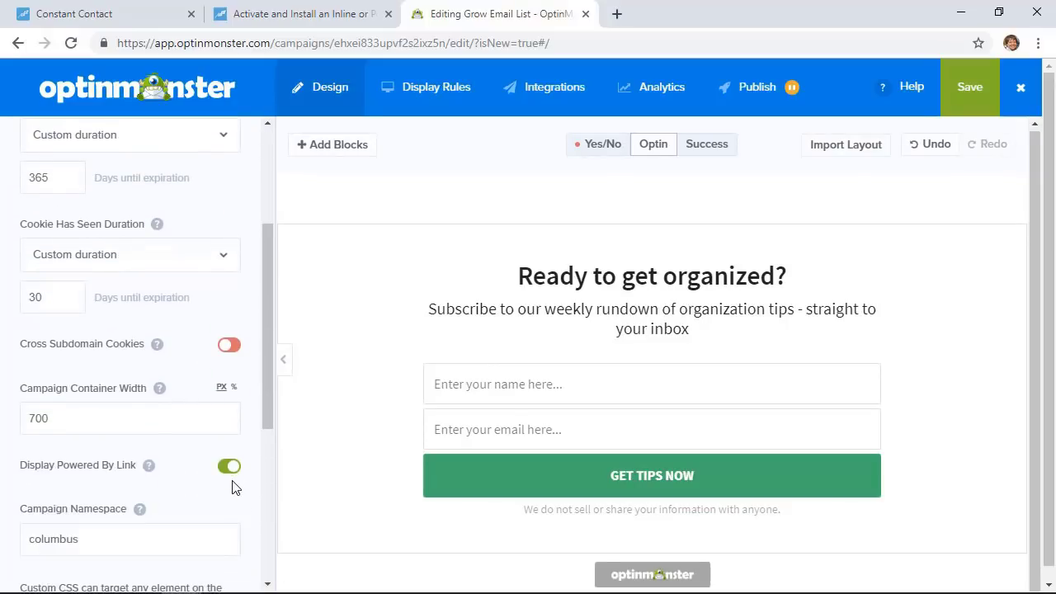
{"action": "left_click", "coordinate": [229, 469]}
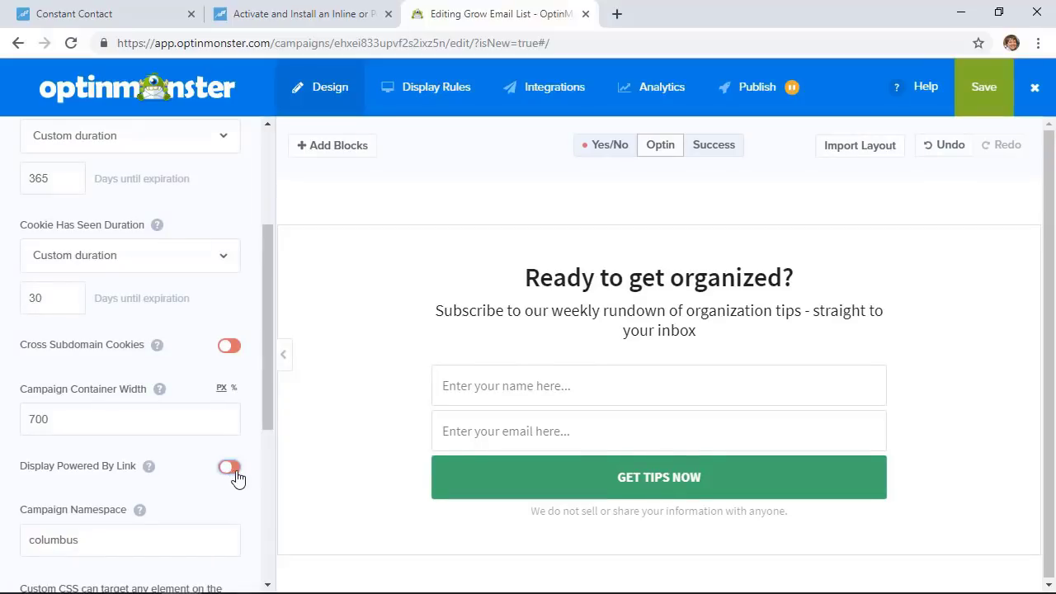
{"action": "left_click", "coordinate": [229, 468]}
- Set the subscribe button's background colour to orange #ff6200
{"action": "left_click", "coordinate": [485, 493]}
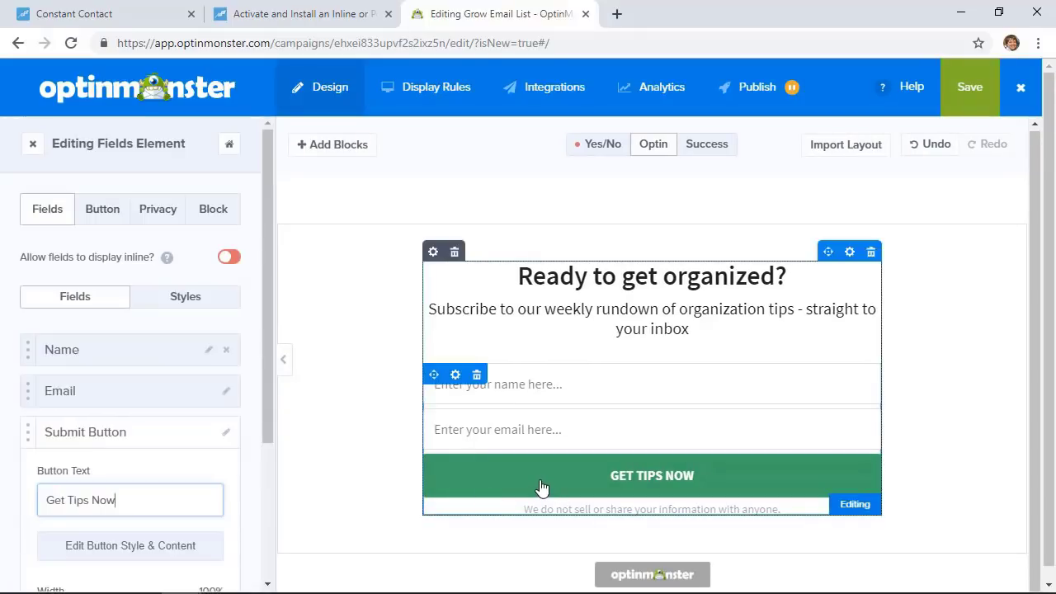
{"action": "scroll", "coordinate": [88, 446], "scroll_direction": "down", "scroll_amount": 2}
{"action": "scroll", "coordinate": [95, 330], "scroll_direction": "up", "scroll_amount": 2}
{"action": "left_click", "coordinate": [101, 213]}
{"action": "left_click", "coordinate": [37, 498]}
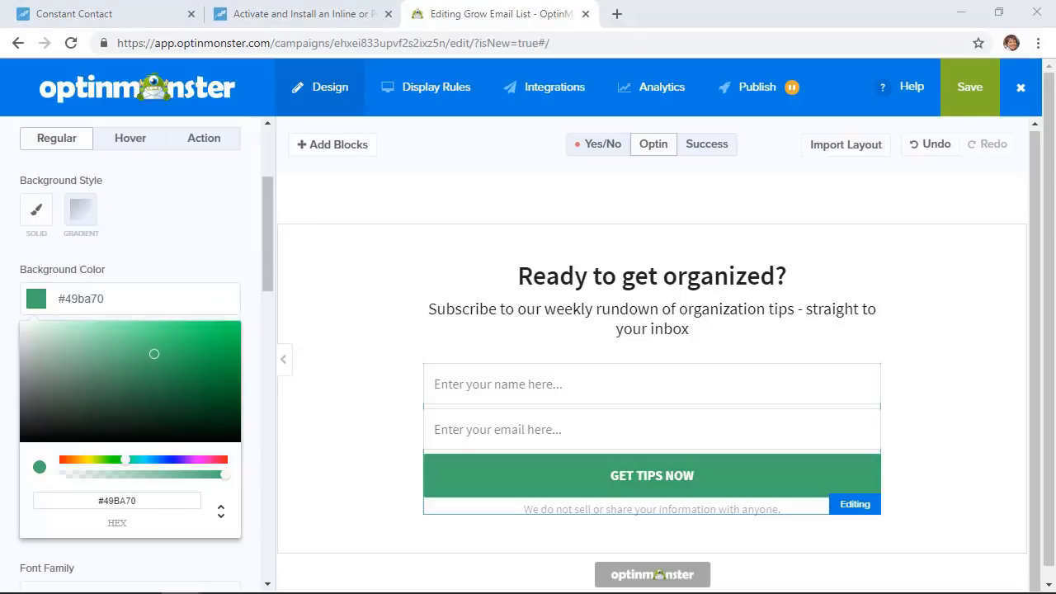
{"action": "left_click_drag", "start_coordinate": [136, 501], "coordinate": [79, 507]}
{"action": "type", "text": "#ff6200"}
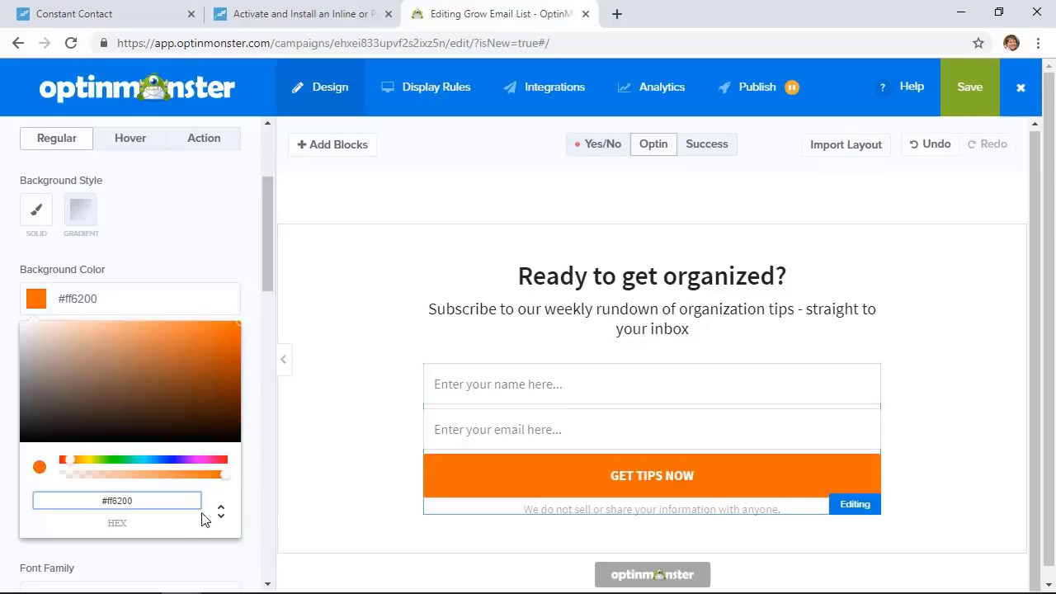
{"action": "left_click", "coordinate": [372, 505]}
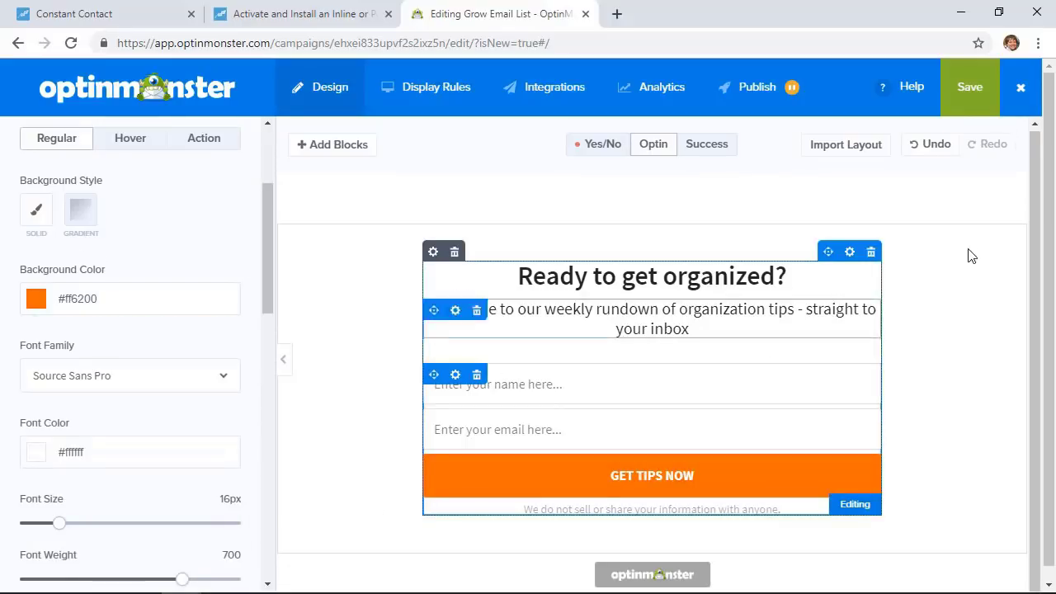
- Save the campaign and add a new integration with Constant Contact as email provider
{"action": "left_click", "coordinate": [975, 98]}
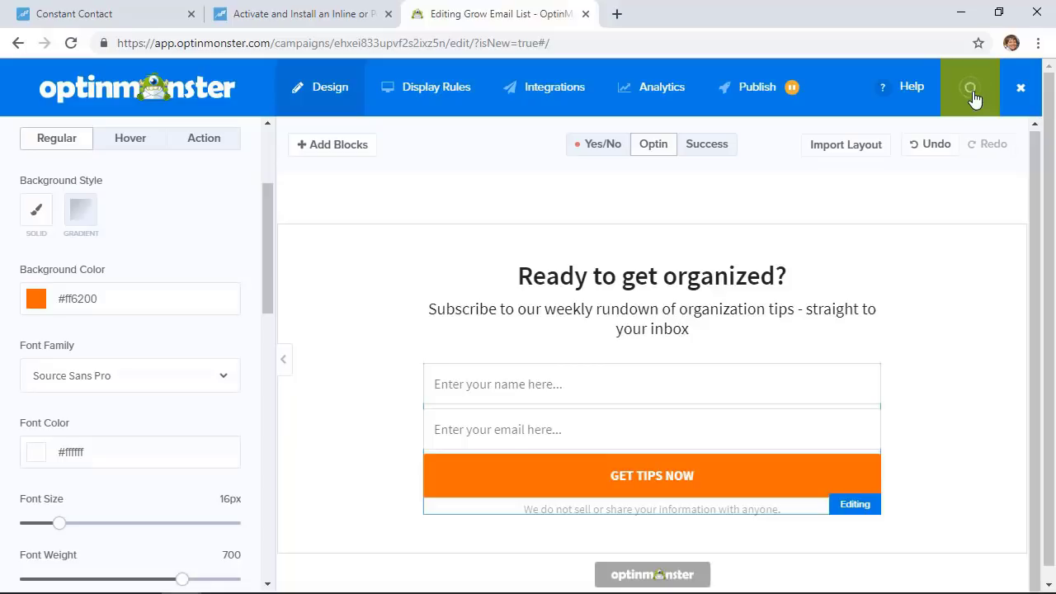
{"action": "left_click", "coordinate": [547, 99]}
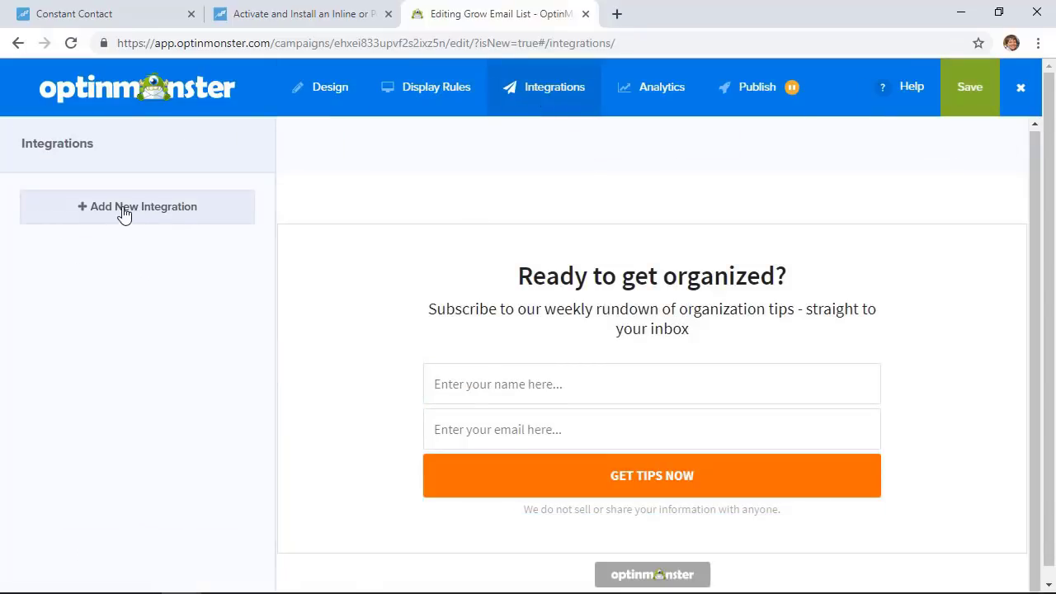
{"action": "left_click", "coordinate": [121, 208]}
{"action": "left_click", "coordinate": [145, 232]}
{"action": "left_click", "coordinate": [82, 349]}
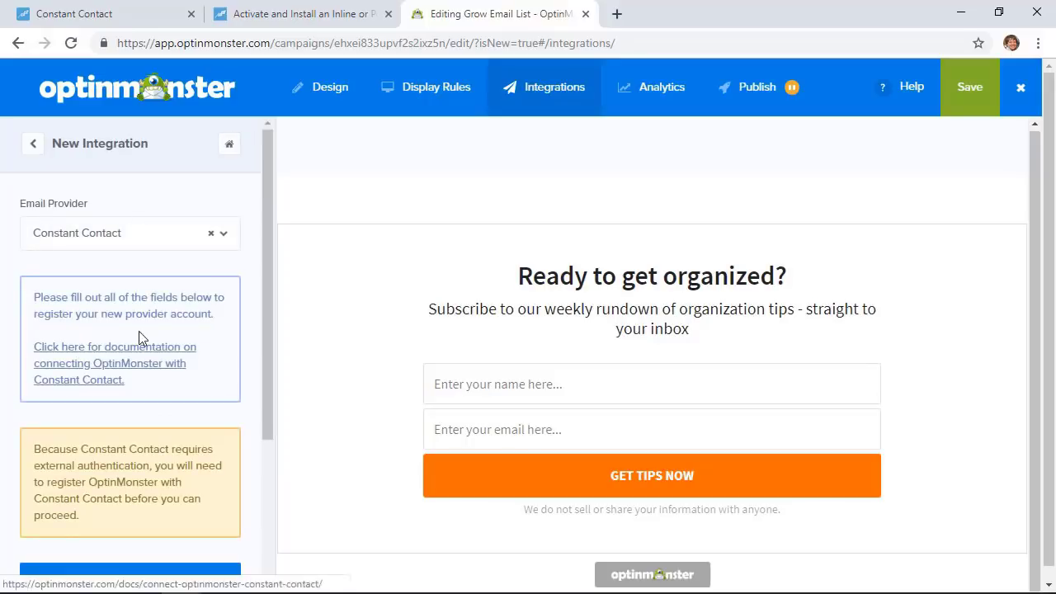
{"action": "scroll", "coordinate": [140, 338], "scroll_direction": "down", "scroll_amount": 1}
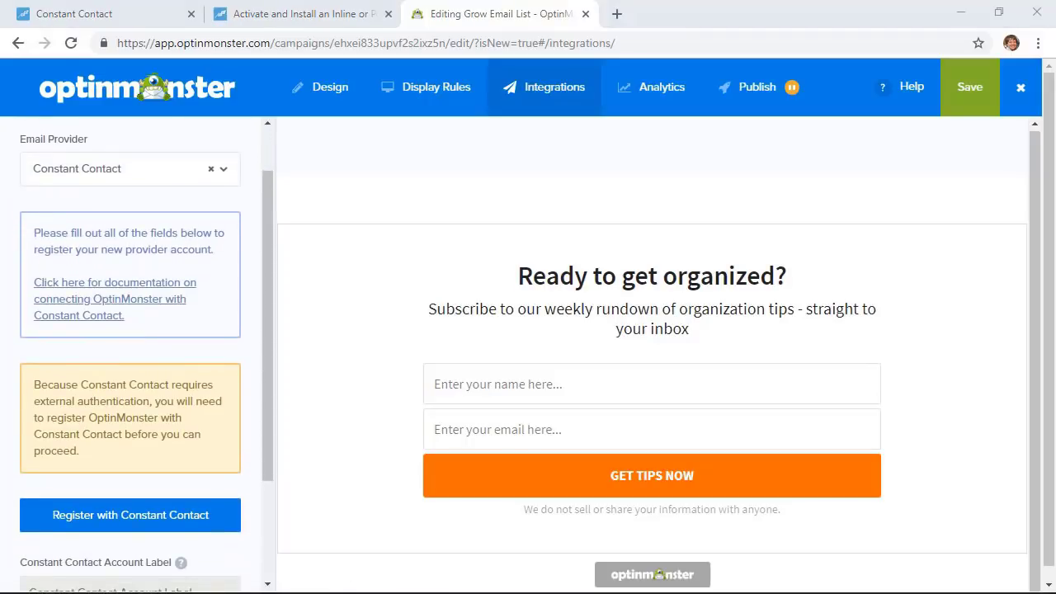
- Log in to Constant Contact with the account e-mail and password, remembering the username, and allow OptinMonster access
{"action": "scroll", "coordinate": [135, 481], "scroll_direction": "down", "scroll_amount": 1}
{"action": "left_click", "coordinate": [135, 481]}
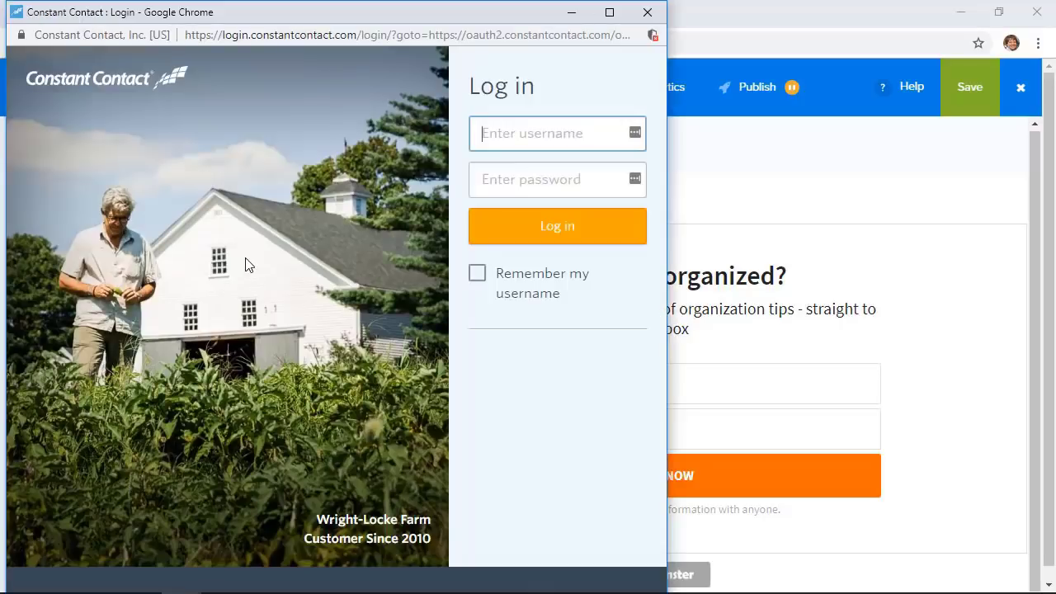
{"action": "type", "text": "memo@example.com"}
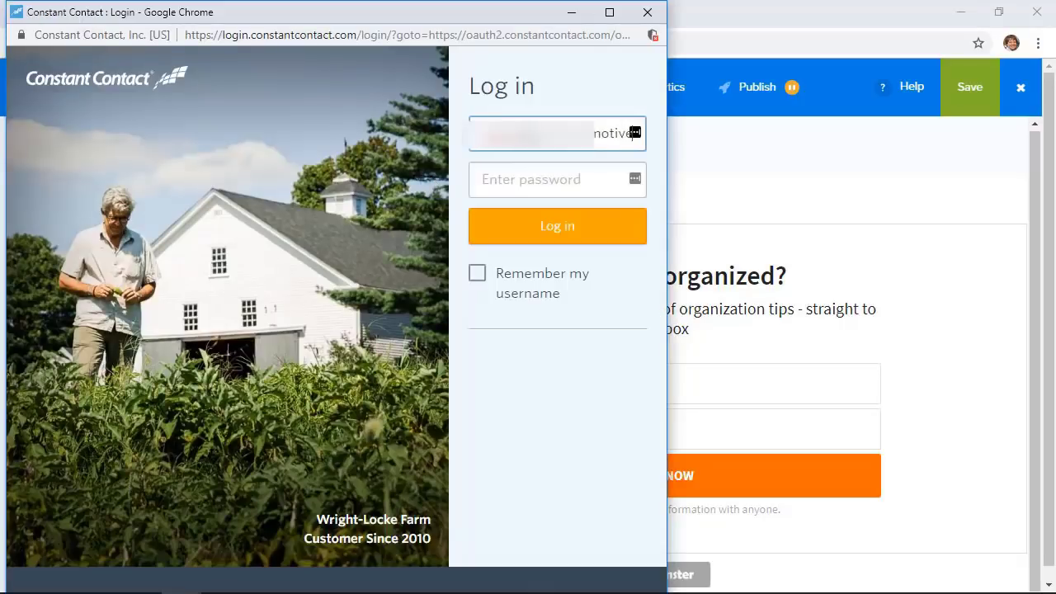
{"action": "key", "text": "Tab"}
{"action": "type", "text": "•"}
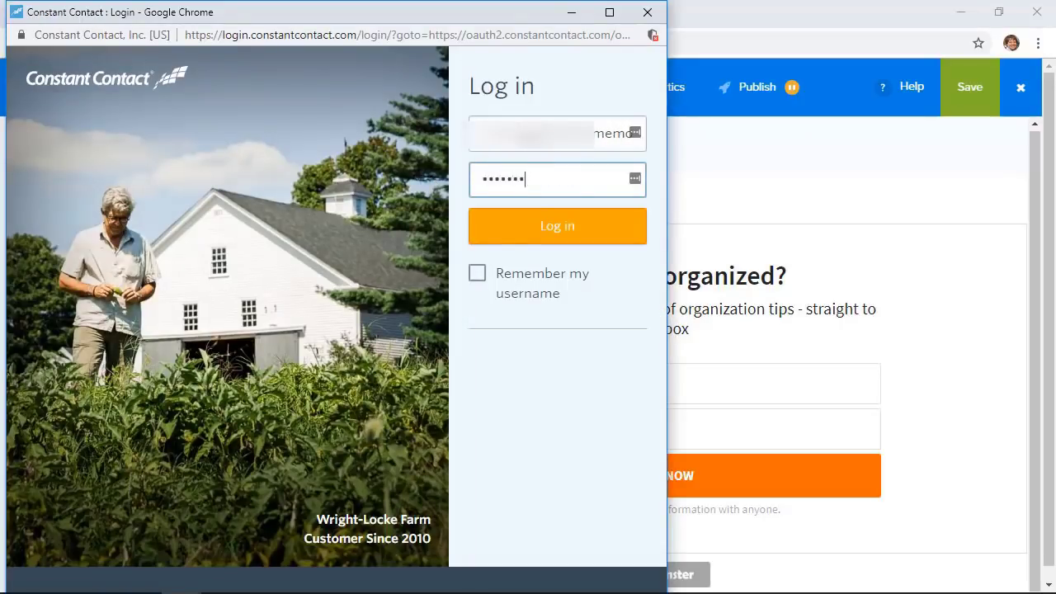
{"action": "left_click", "coordinate": [478, 273]}
{"action": "left_click", "coordinate": [542, 231]}
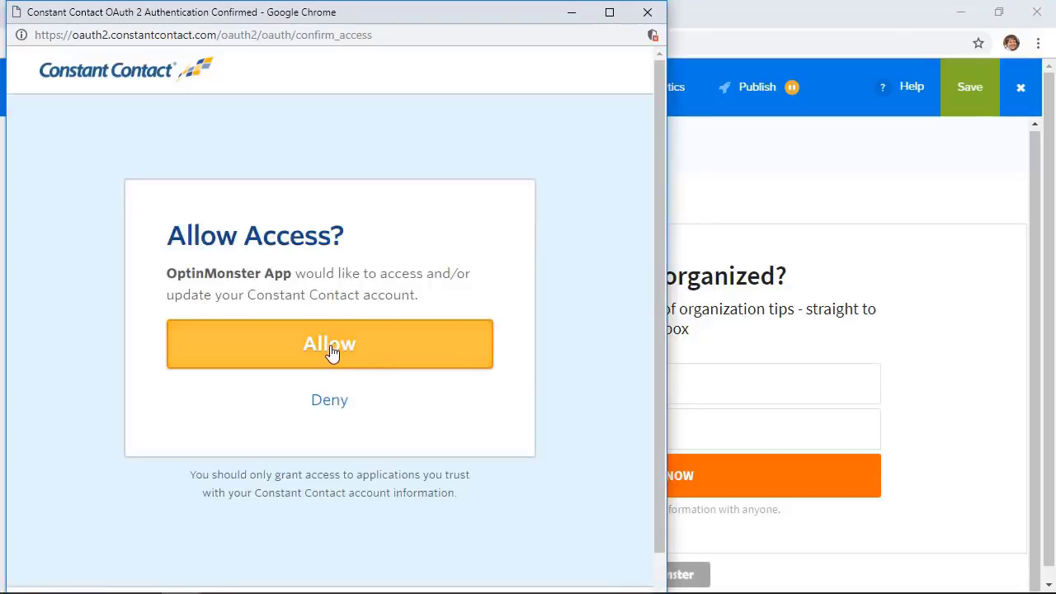
{"action": "left_click", "coordinate": [330, 352]}
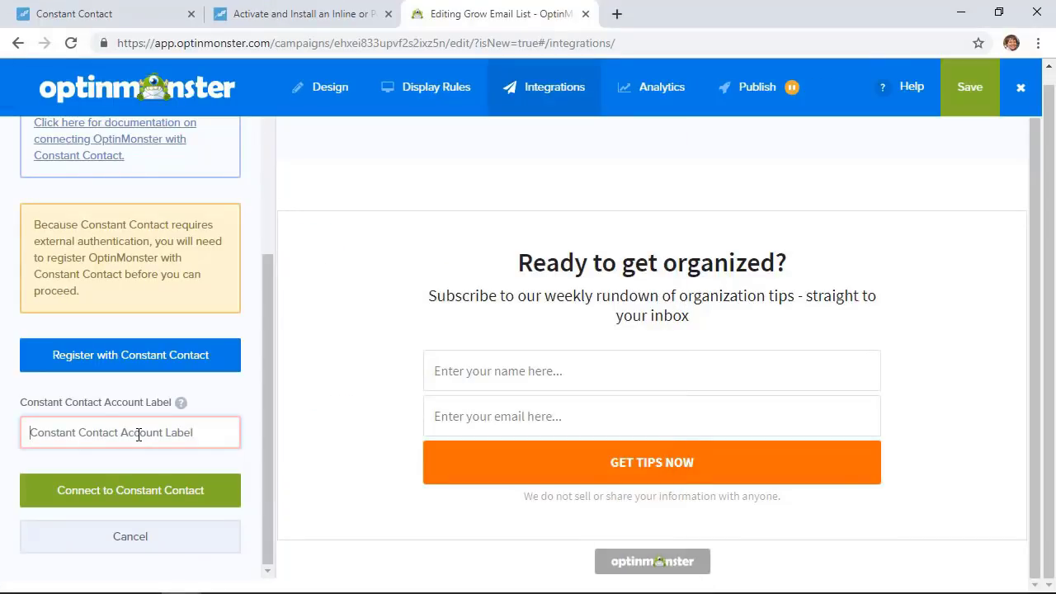
- Label the account 'Blog List', connect it, pick the Our Blog list and save
{"action": "type", "text": "Blog List"}
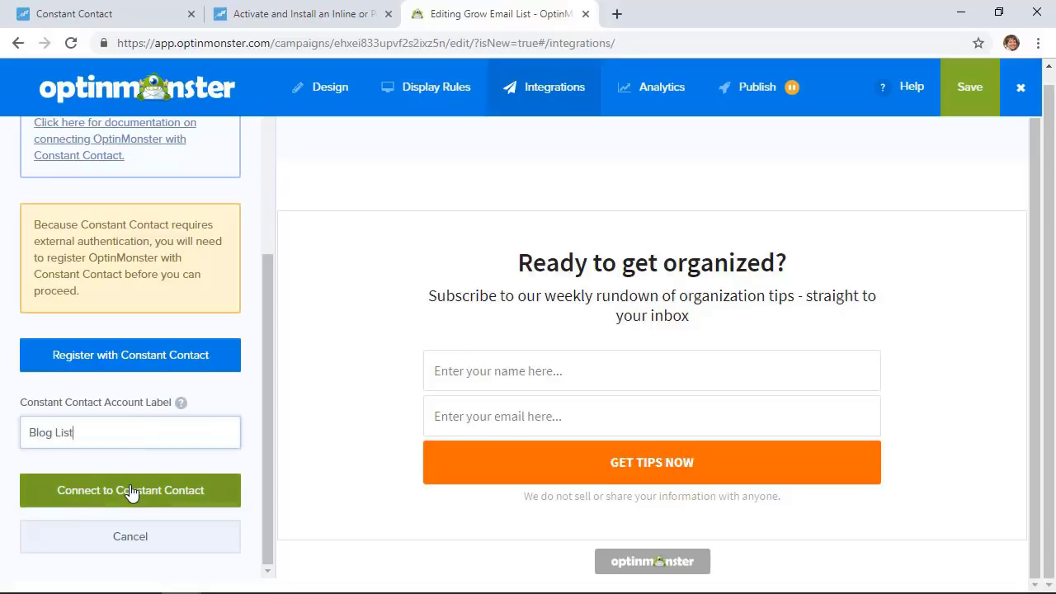
{"action": "left_click", "coordinate": [133, 493]}
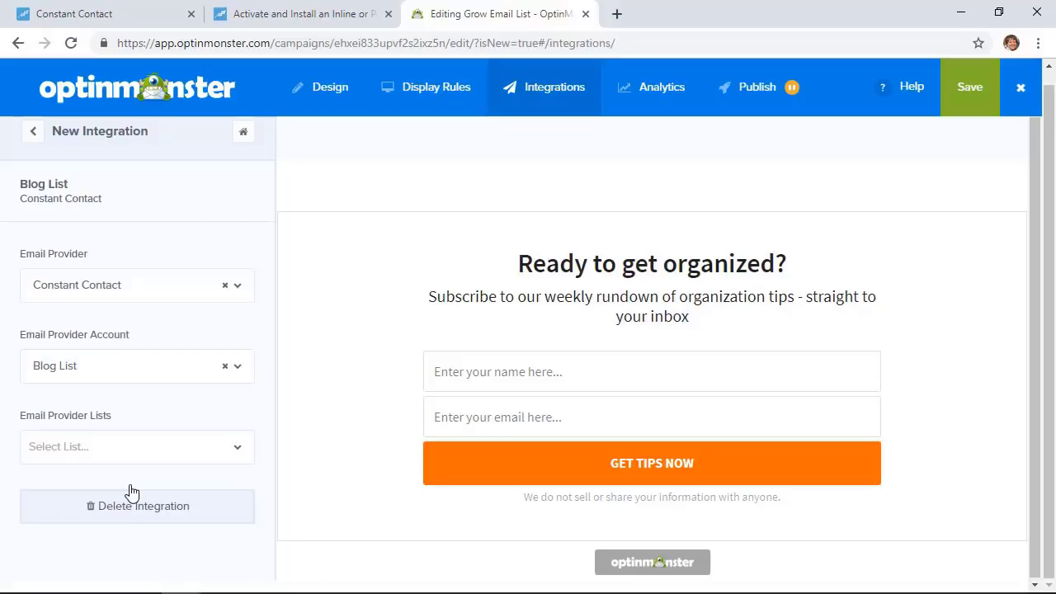
{"action": "left_click", "coordinate": [148, 445]}
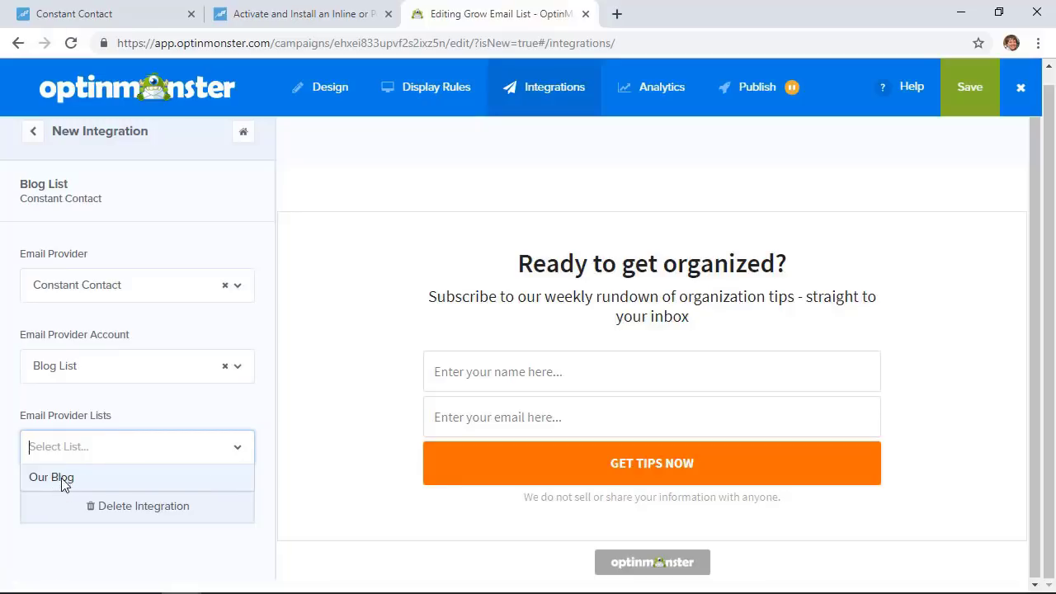
{"action": "left_click", "coordinate": [63, 484]}
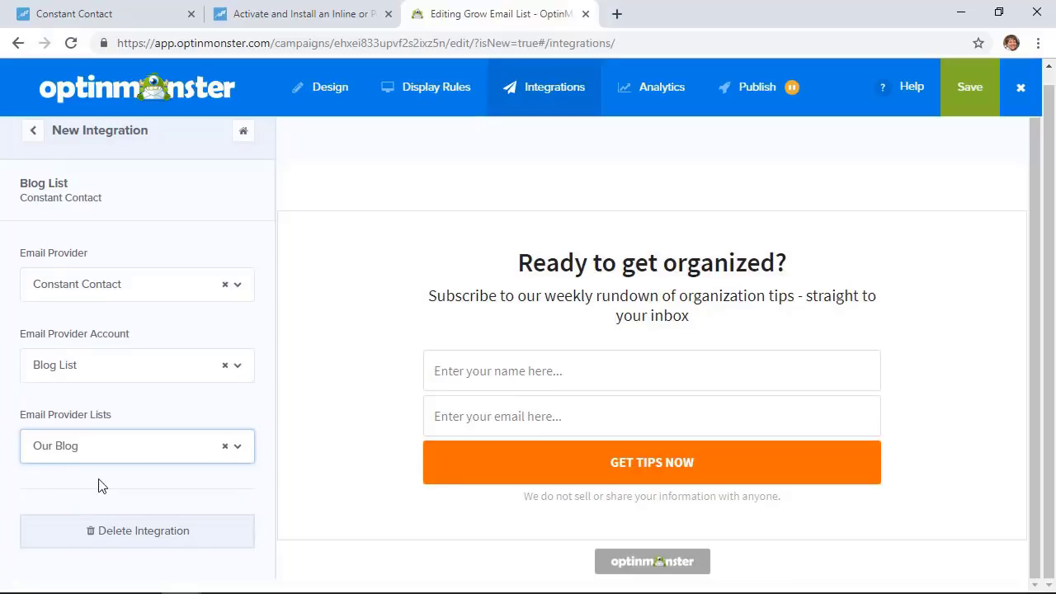
{"action": "left_click", "coordinate": [974, 91]}
- Connect the GA Google Analytics account to the campaign and save
{"action": "left_click", "coordinate": [642, 85]}
{"action": "left_click", "coordinate": [375, 450]}
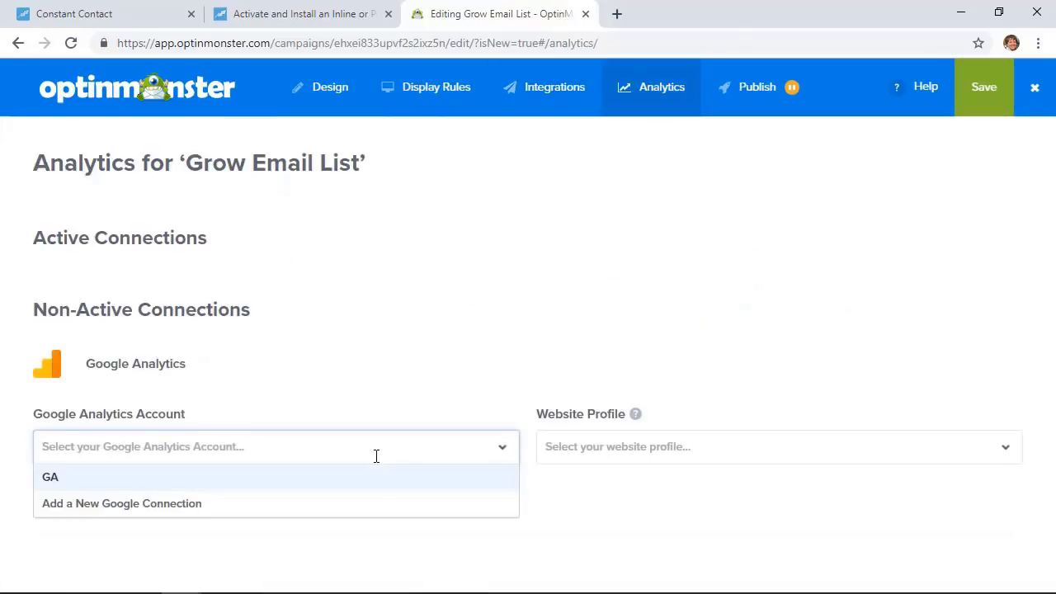
{"action": "left_click", "coordinate": [87, 477]}
{"action": "left_click", "coordinate": [75, 500]}
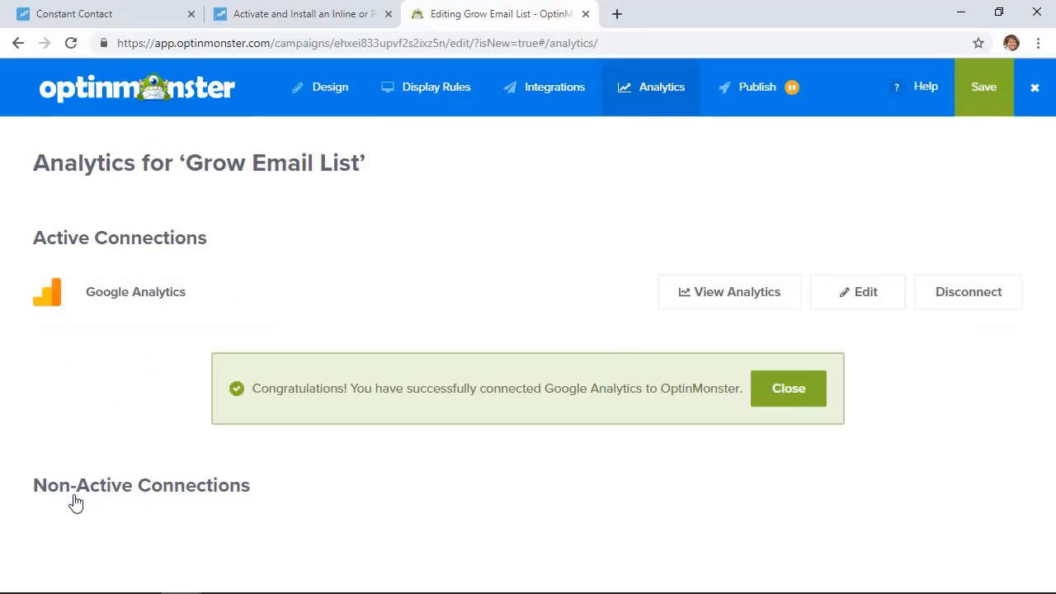
{"action": "left_click", "coordinate": [983, 88]}
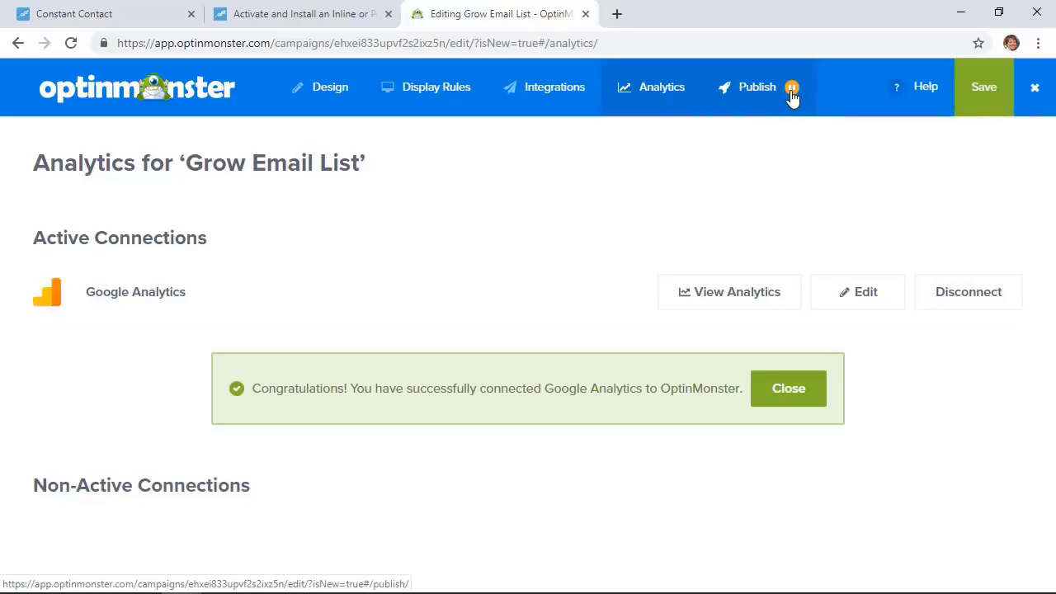
- Switch the Grow Email List campaign status from Paused to Live in its publish settings
{"action": "left_click", "coordinate": [749, 89]}
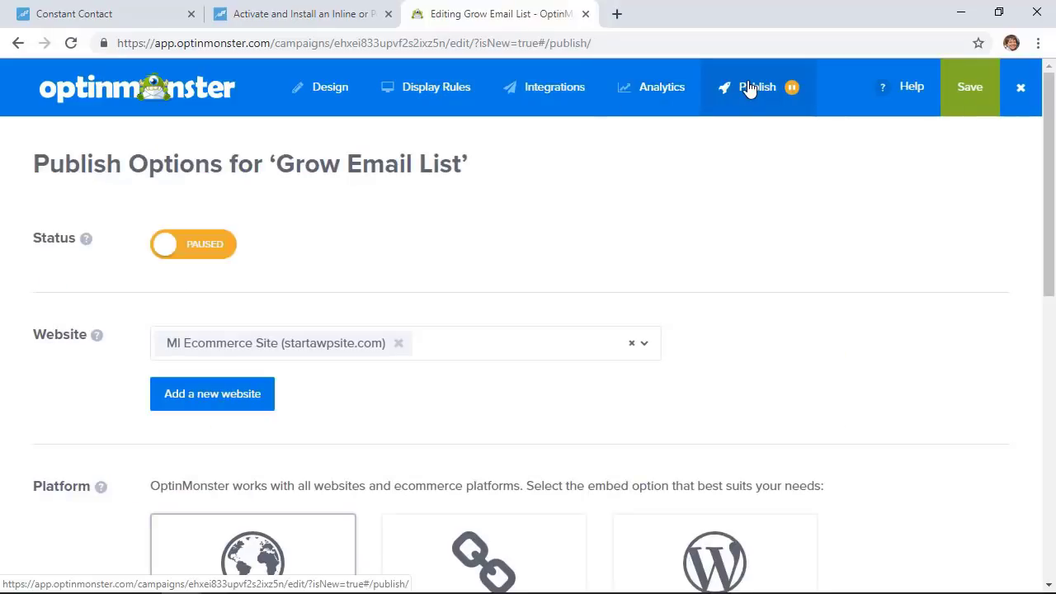
{"action": "left_click", "coordinate": [211, 250]}
{"action": "scroll", "coordinate": [334, 248], "scroll_direction": "down", "scroll_amount": 1}
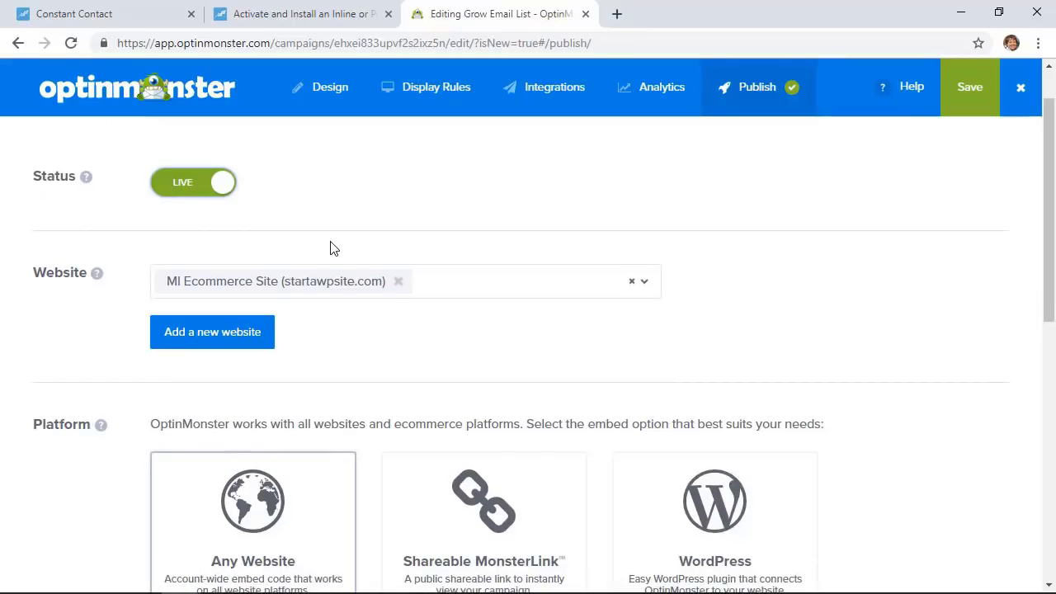
{"action": "scroll", "coordinate": [333, 248], "scroll_direction": "down", "scroll_amount": 3}
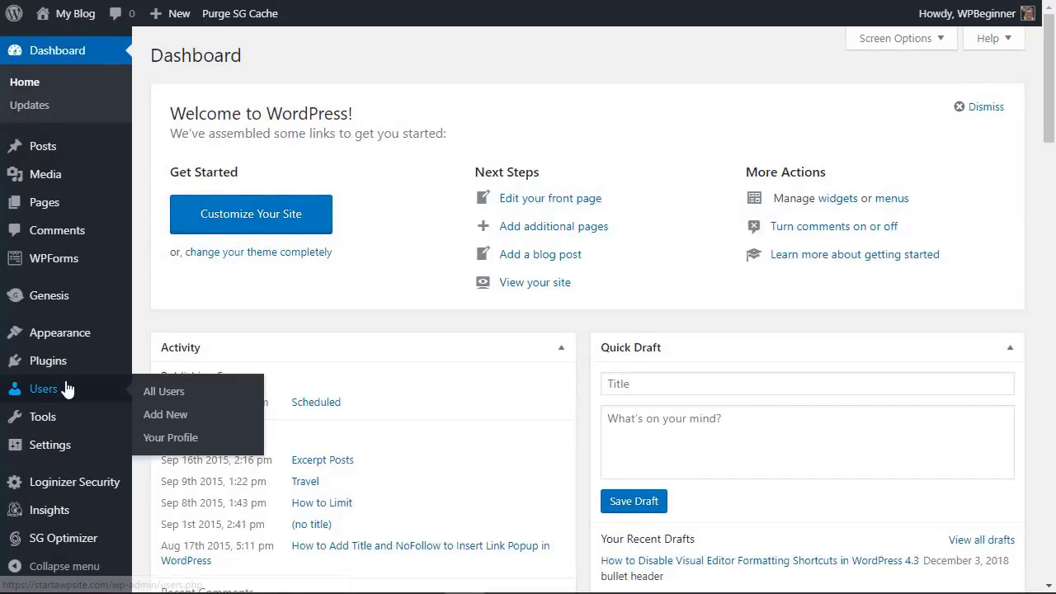
{"action": "mouse_move", "coordinate": [48, 361]}
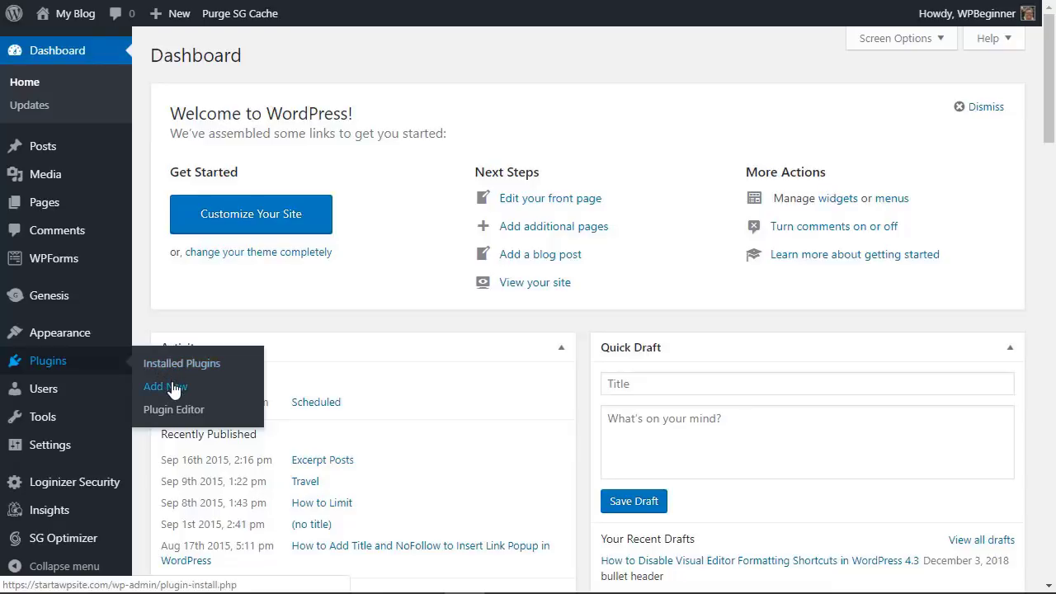
- Search the plugin directory for 'optinmonster', then install and activate the OptinMonster plugin
{"action": "left_click", "coordinate": [172, 389]}
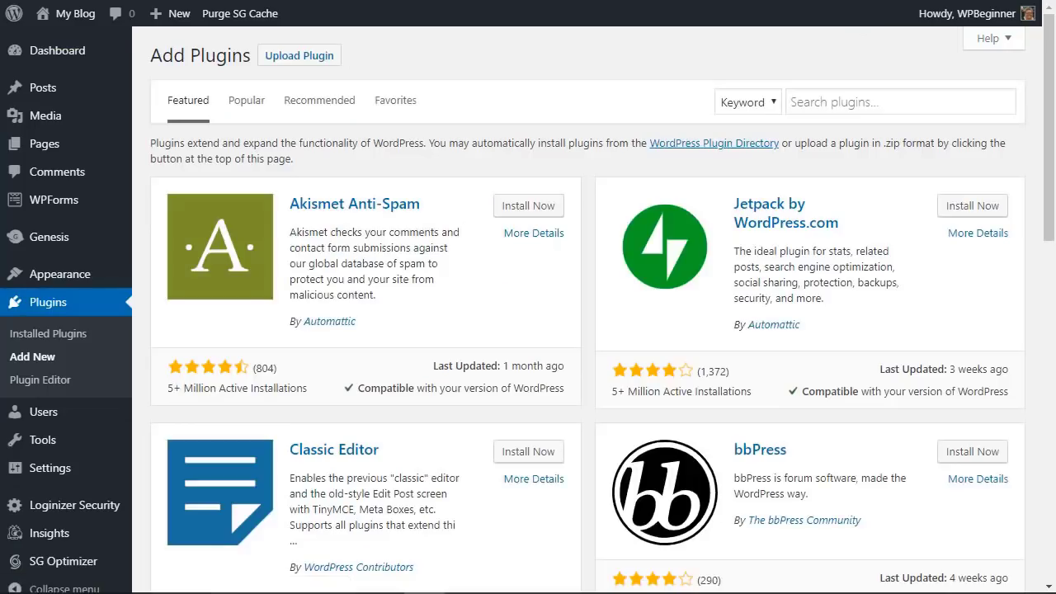
{"action": "left_click", "coordinate": [828, 102]}
{"action": "type", "text": "optinm"}
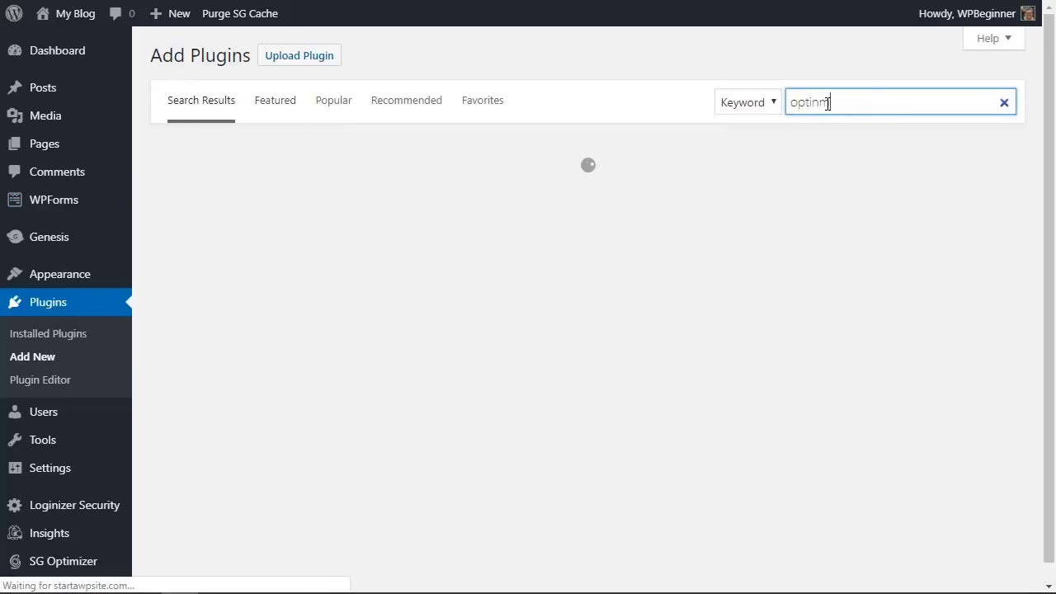
{"action": "type", "text": "onster"}
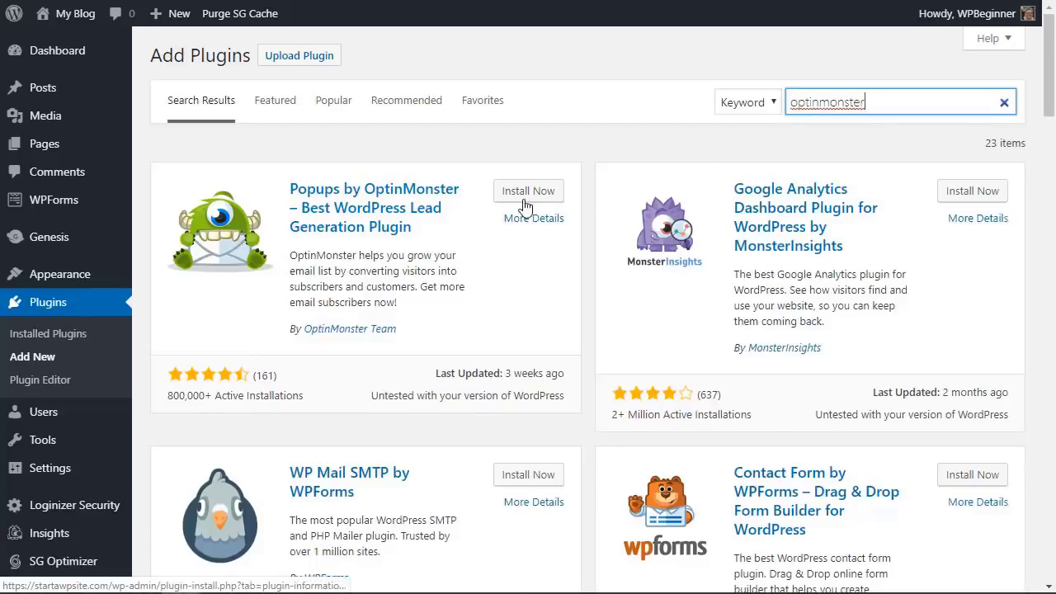
{"action": "left_click", "coordinate": [529, 199]}
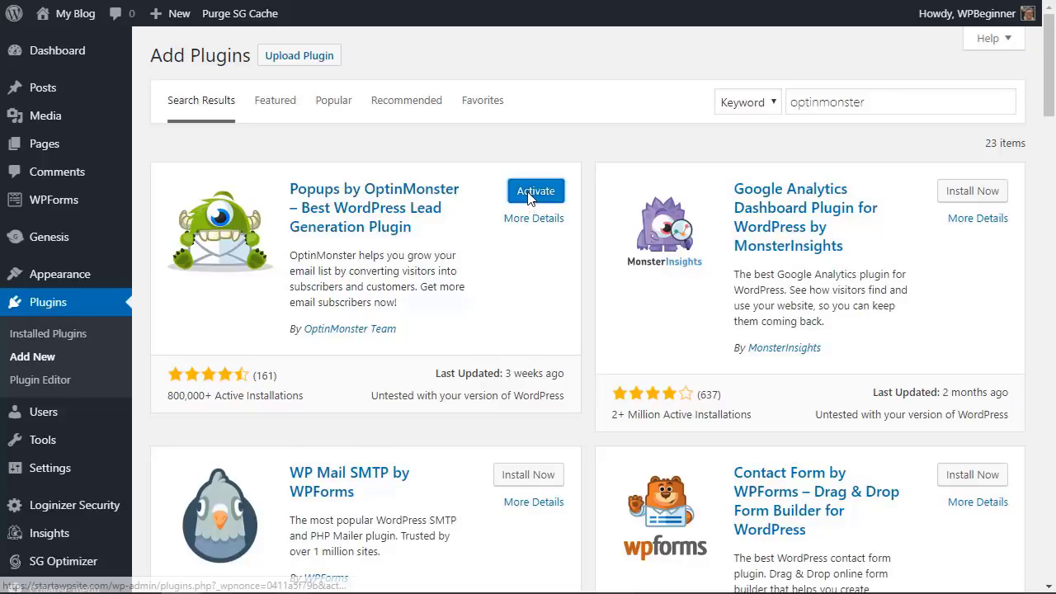
{"action": "left_click", "coordinate": [531, 198]}
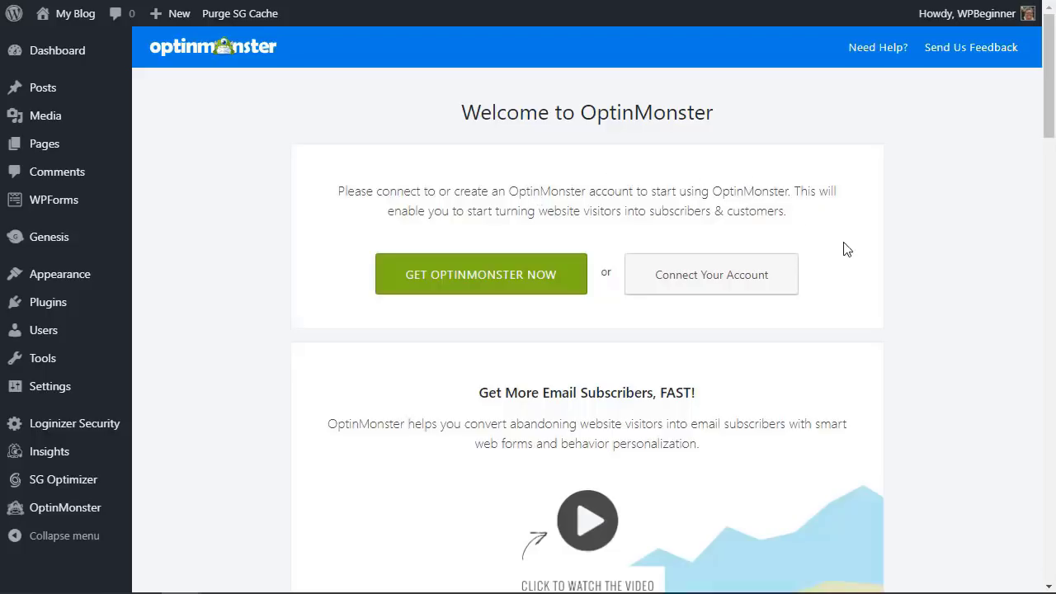
- Start connecting an existing account and copy the Main API key from OptinMonster's Account > API page
{"action": "left_click", "coordinate": [689, 289]}
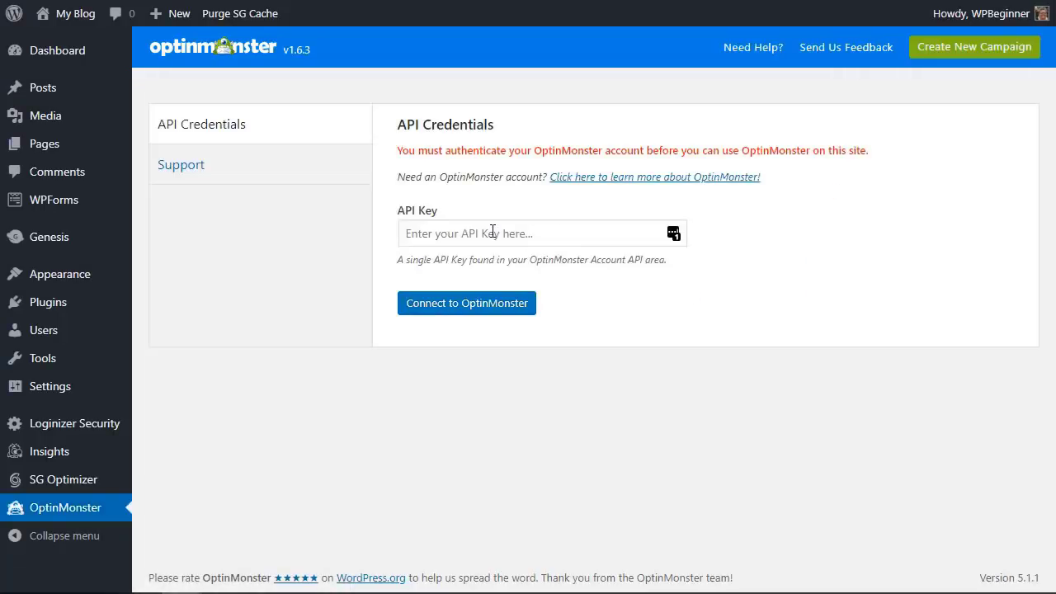
{"action": "left_click", "coordinate": [492, 233]}
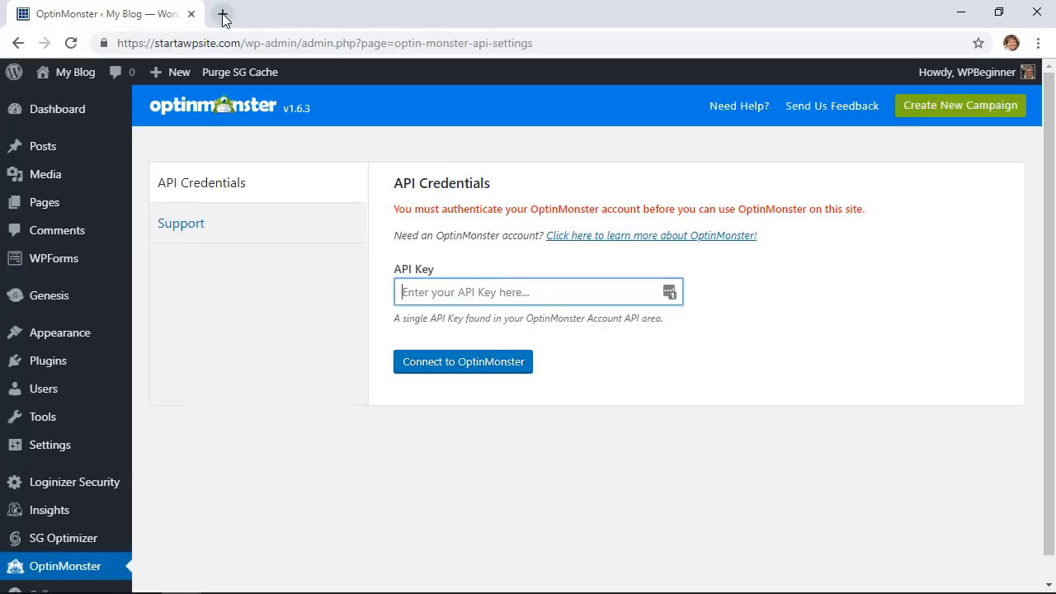
{"action": "left_click", "coordinate": [222, 14]}
{"action": "type", "text": "opt"}
{"action": "key", "text": "Return"}
{"action": "left_click", "coordinate": [916, 95]}
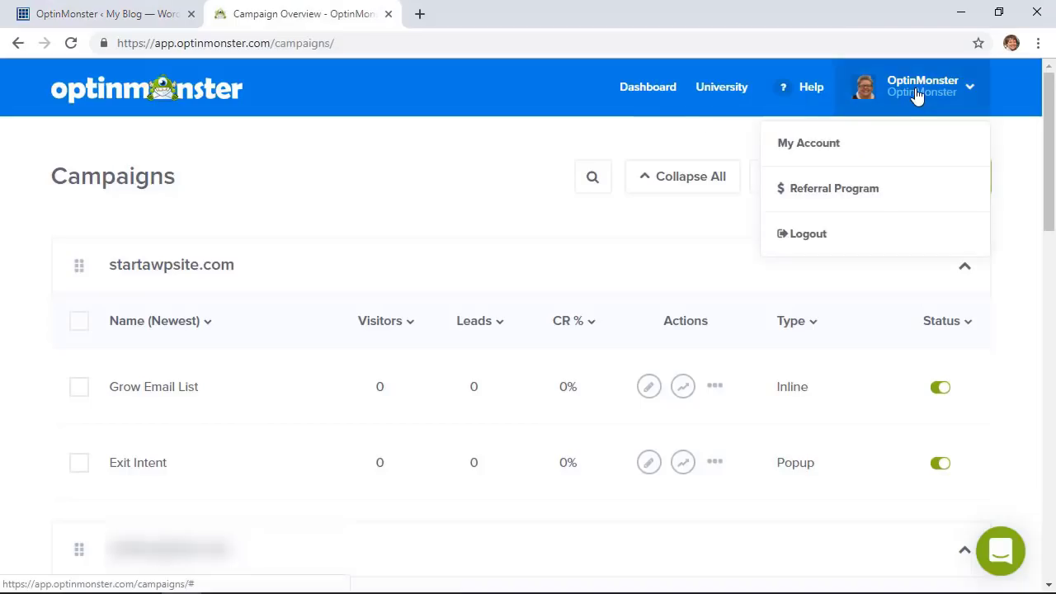
{"action": "left_click", "coordinate": [784, 146]}
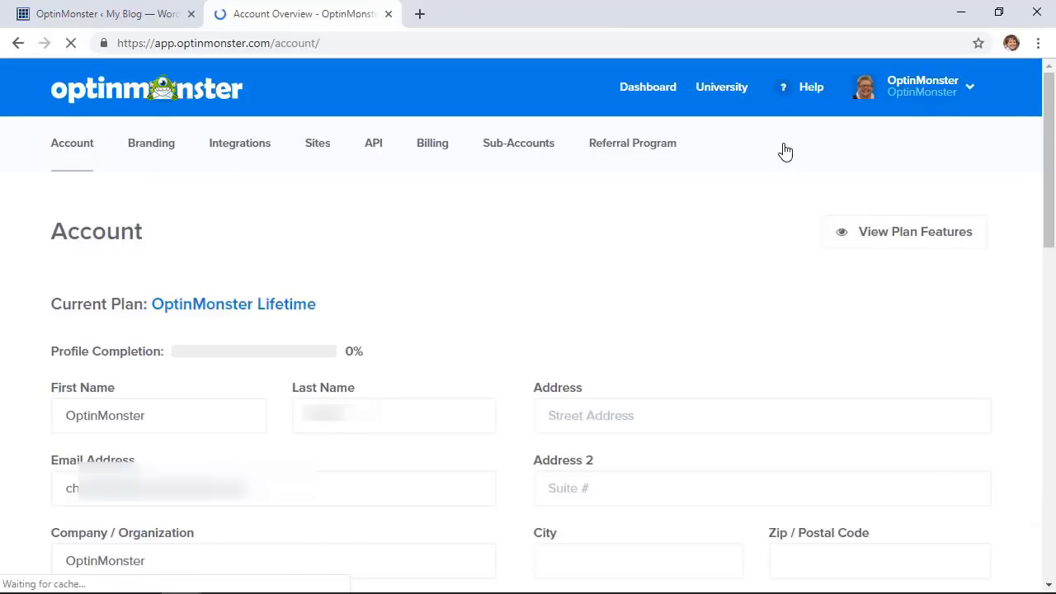
{"action": "left_click", "coordinate": [373, 147]}
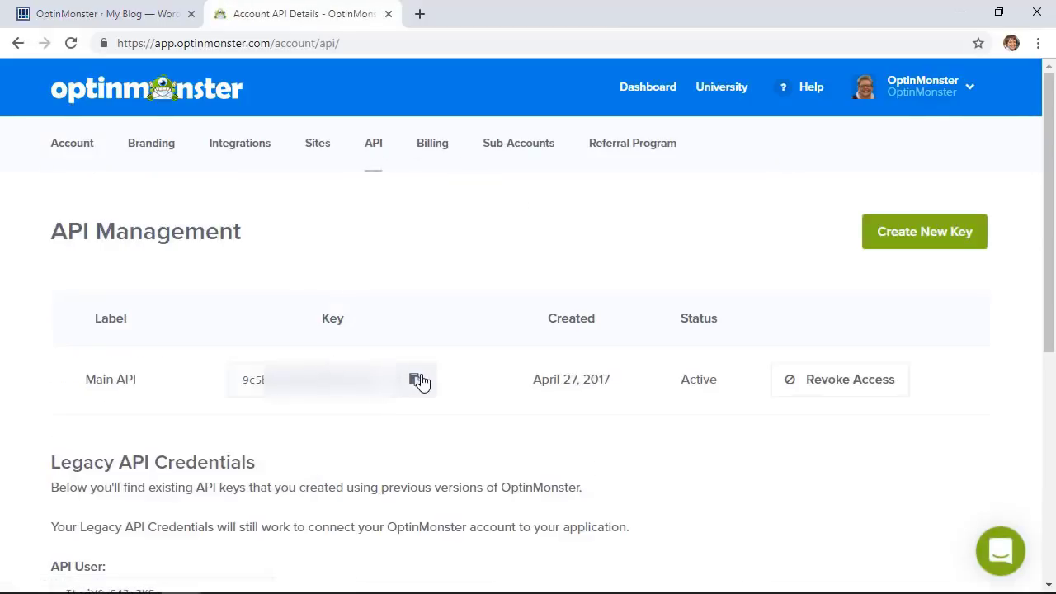
{"action": "left_click", "coordinate": [417, 380]}
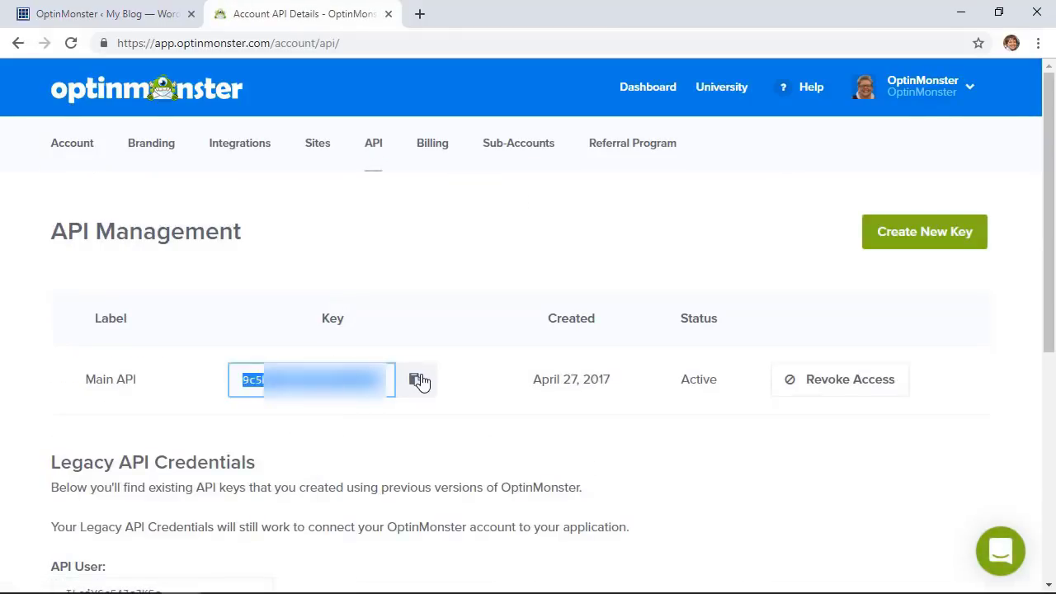
- Paste the Main API key into the WordPress API Key field and connect to OptinMonster
{"action": "left_click", "coordinate": [120, 23]}
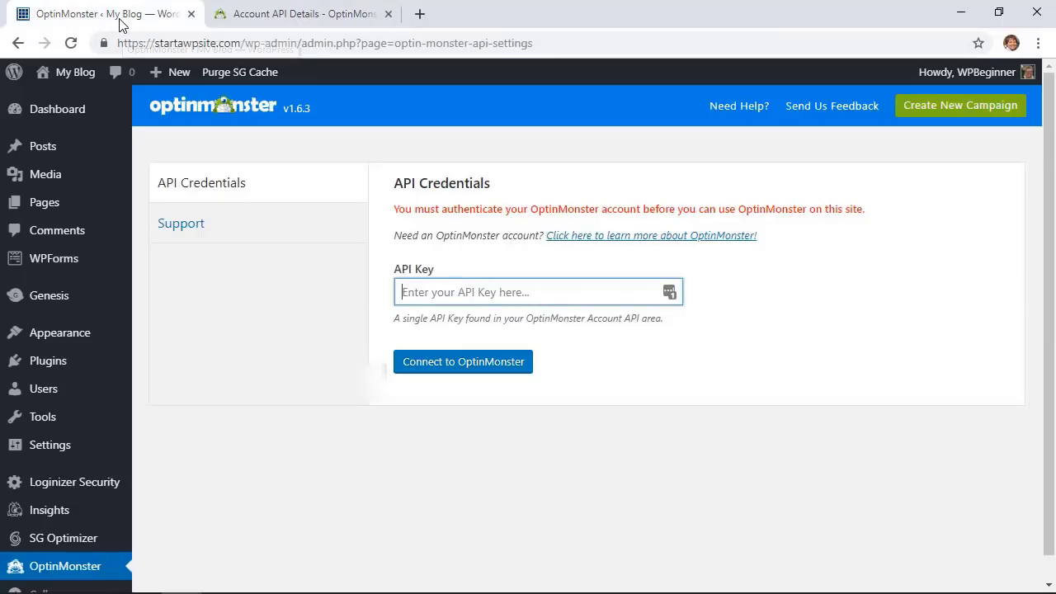
{"action": "right_click", "coordinate": [434, 288]}
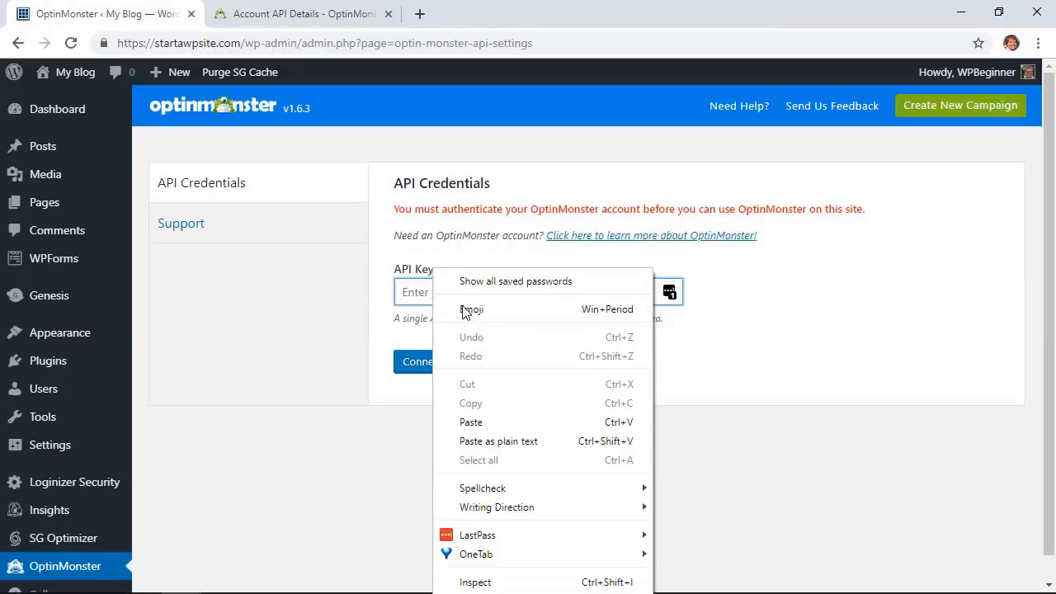
{"action": "left_click", "coordinate": [492, 422]}
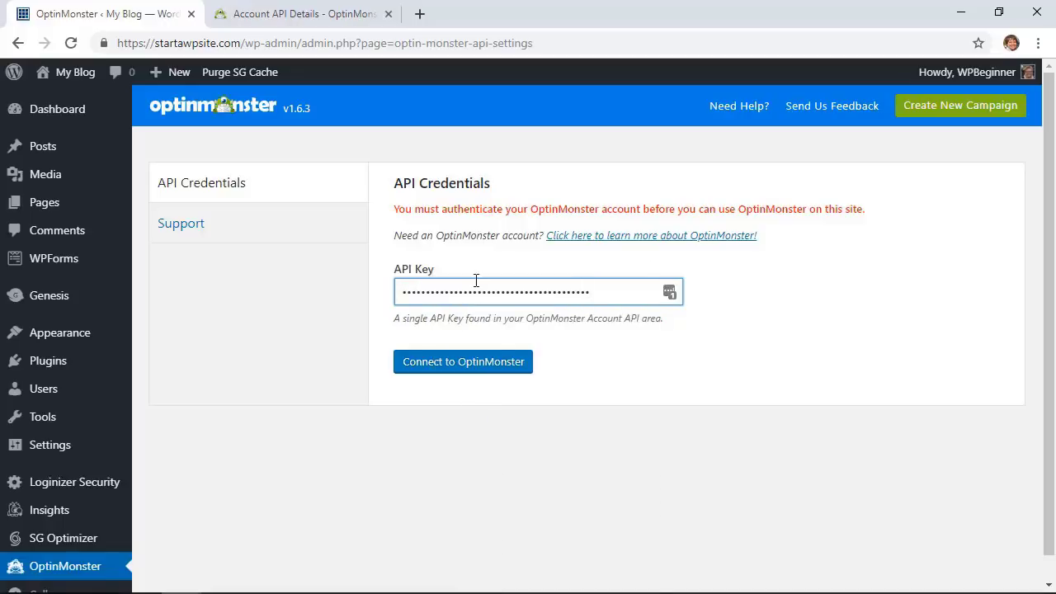
{"action": "left_click", "coordinate": [439, 365]}
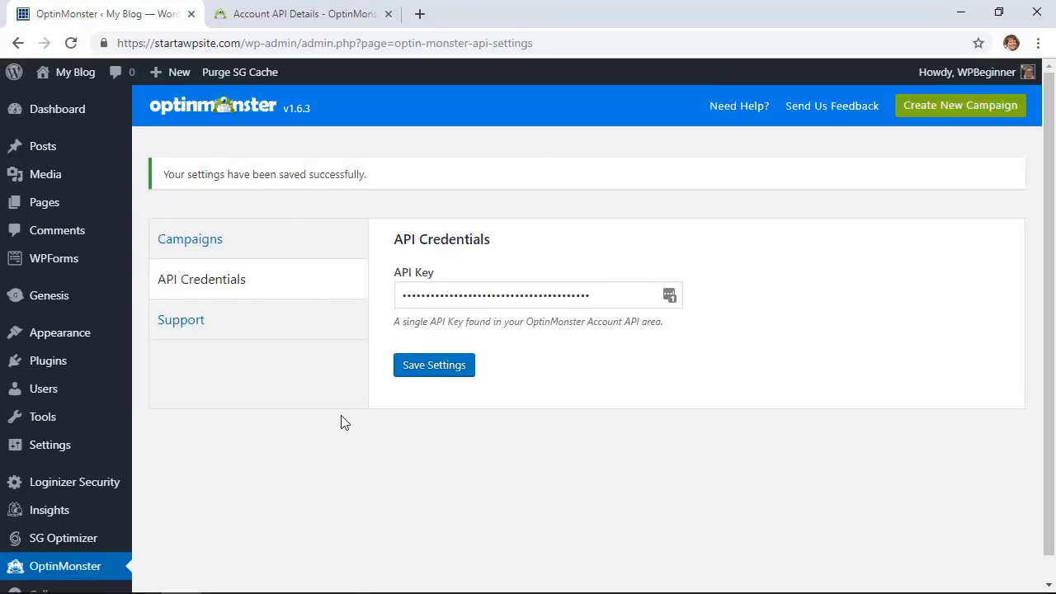
- Refresh the plugin's Campaigns list and set Grow Email List to Go Live
{"action": "left_click", "coordinate": [185, 241]}
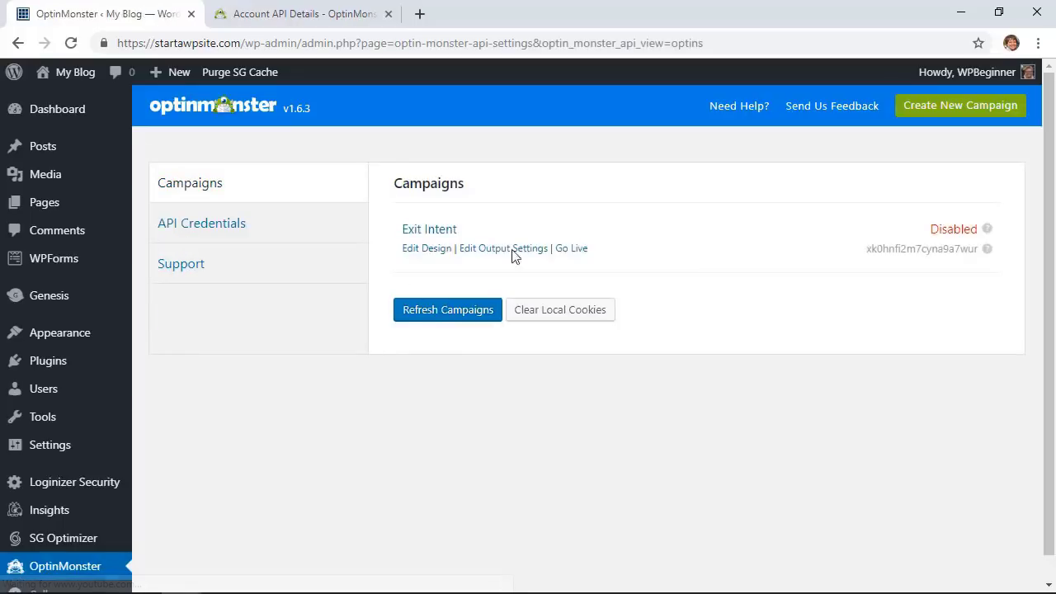
{"action": "left_click", "coordinate": [463, 318]}
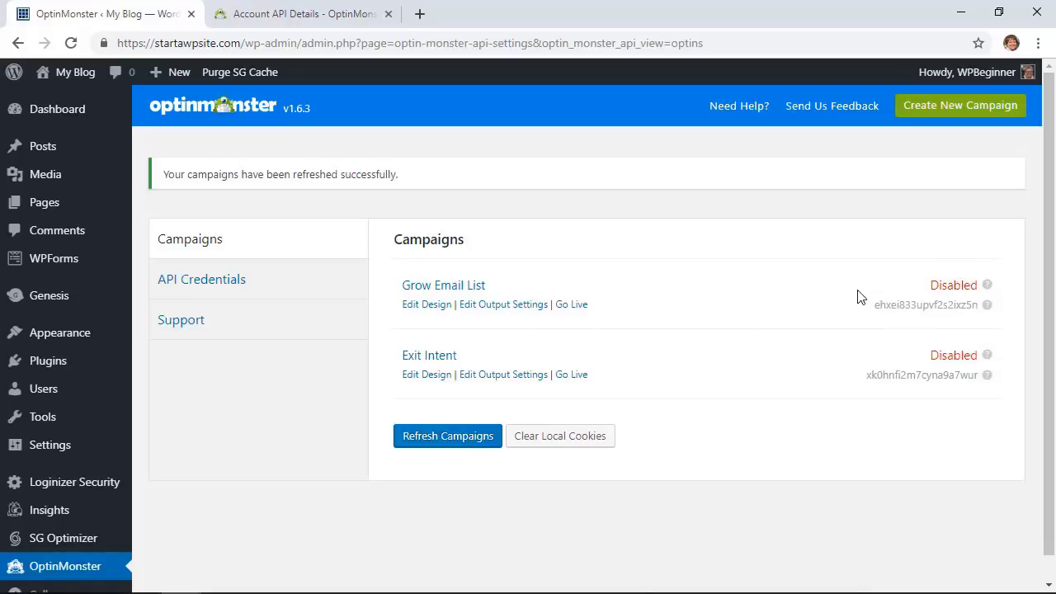
{"action": "left_click", "coordinate": [572, 305]}
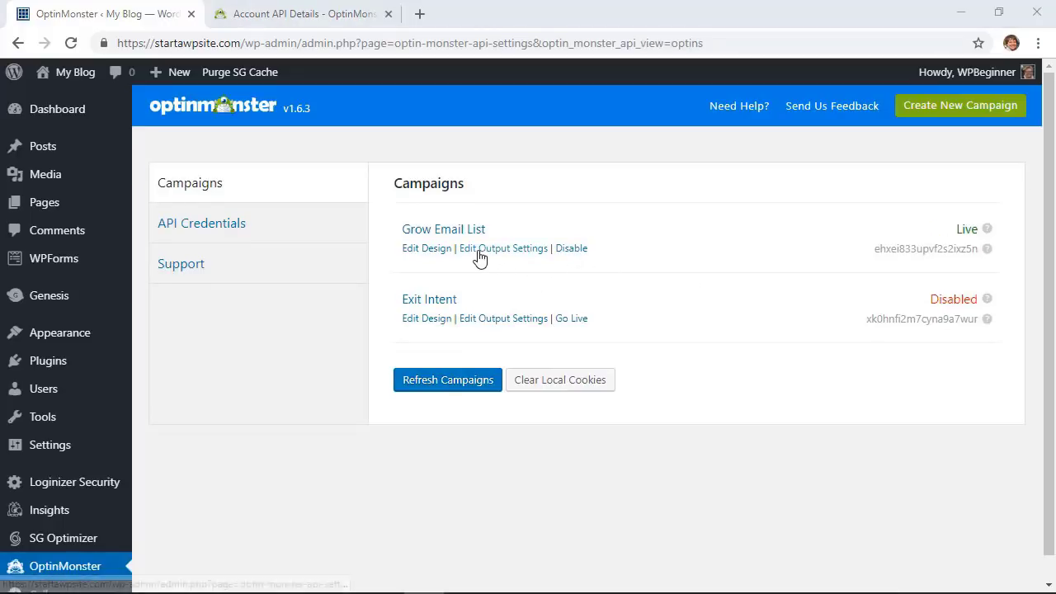
- Enable automatic display of Grow Email List after blog posts, keeping the audience as all visitors
{"action": "left_click", "coordinate": [480, 256]}
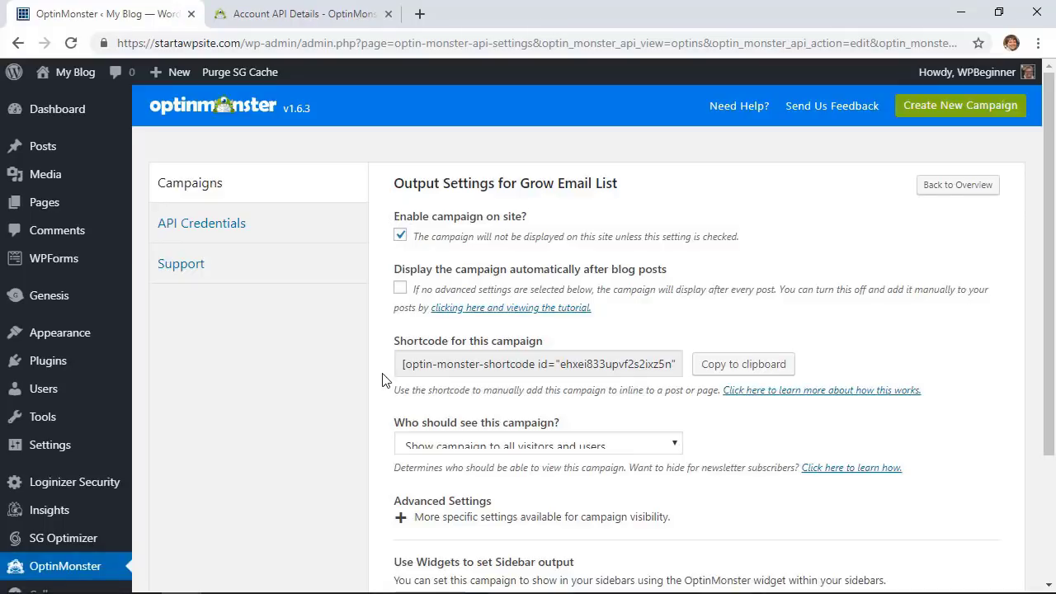
{"action": "scroll", "coordinate": [381, 424], "scroll_direction": "down", "scroll_amount": 1}
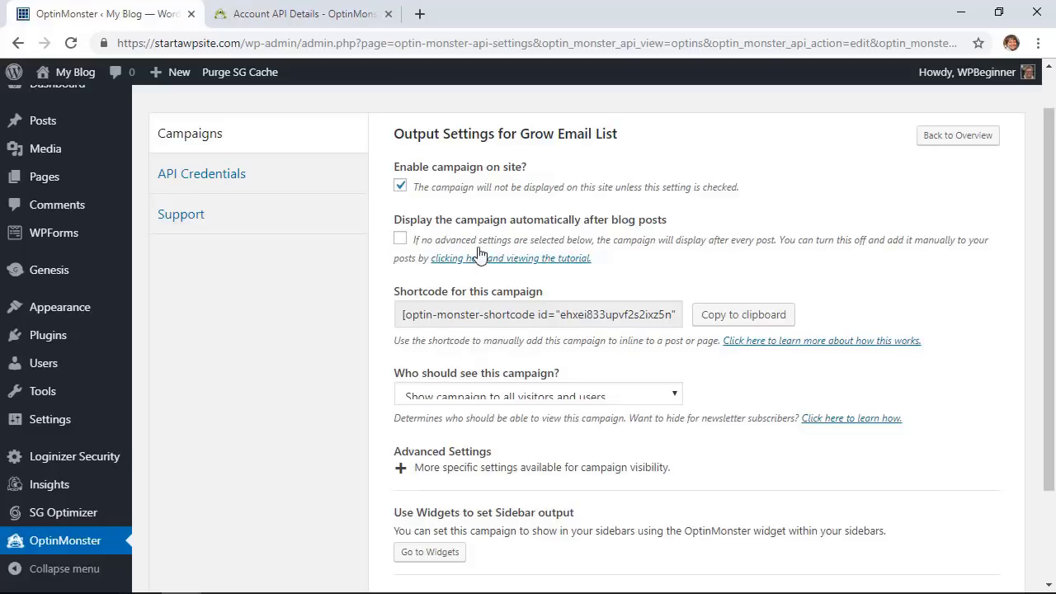
{"action": "left_click", "coordinate": [404, 240]}
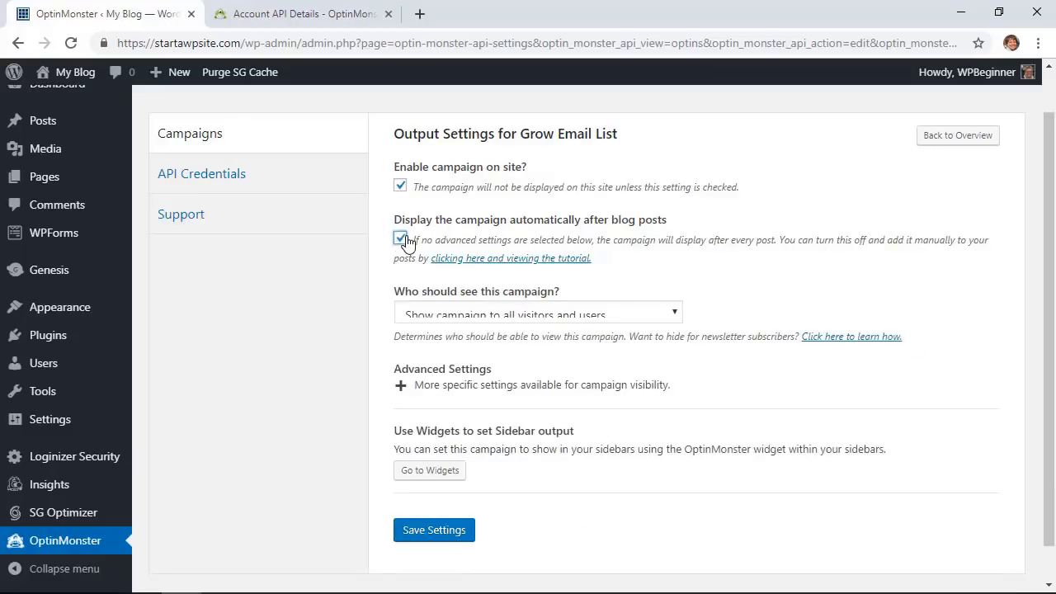
{"action": "left_click", "coordinate": [462, 312]}
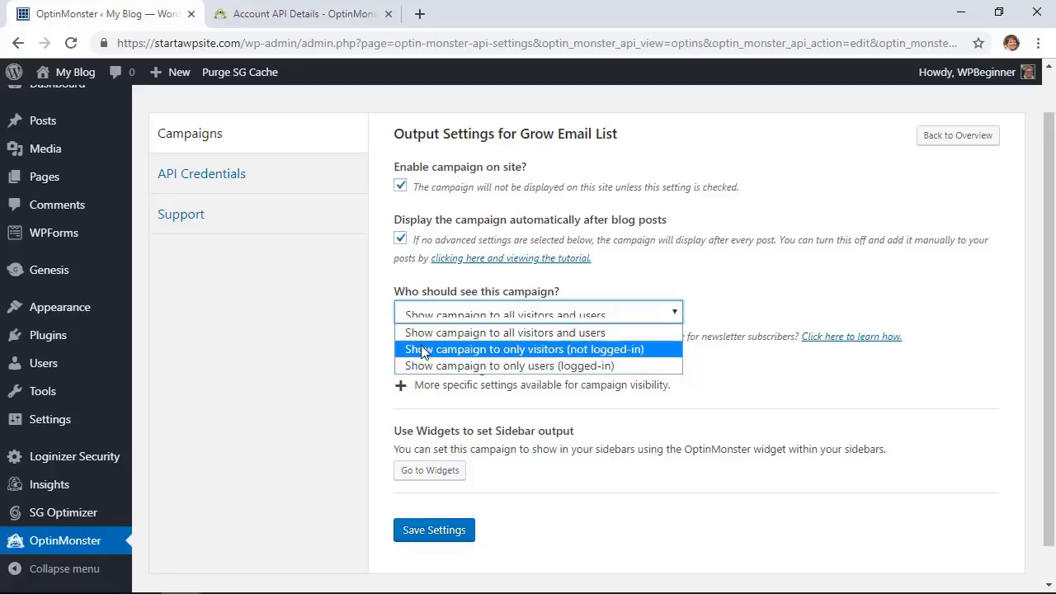
{"action": "left_click", "coordinate": [371, 339]}
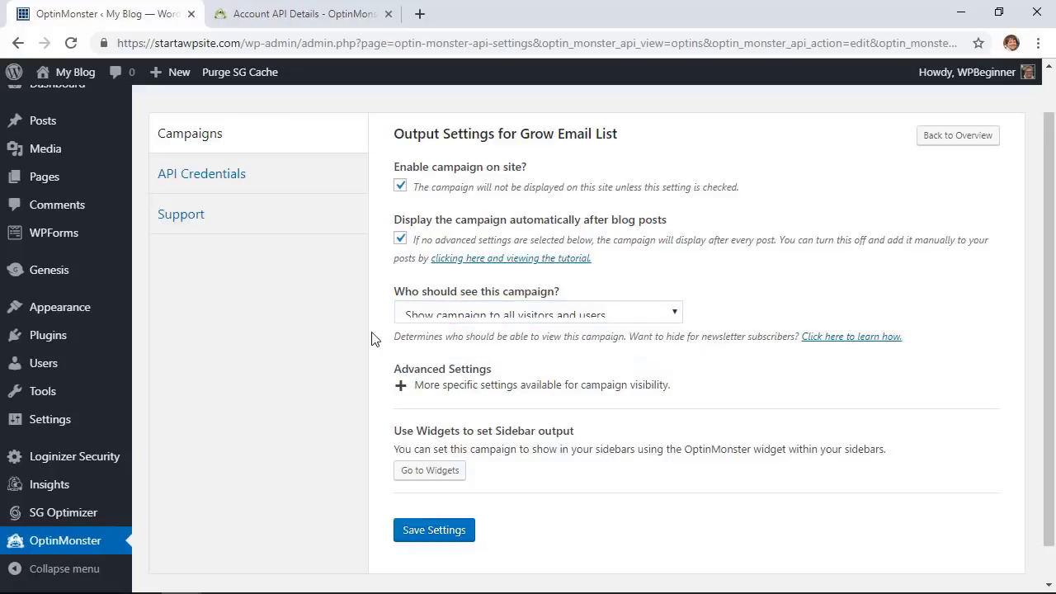
- Save the output settings and scroll down a blog post to find the 'Ready to get organized?' form
{"action": "left_click", "coordinate": [439, 533]}
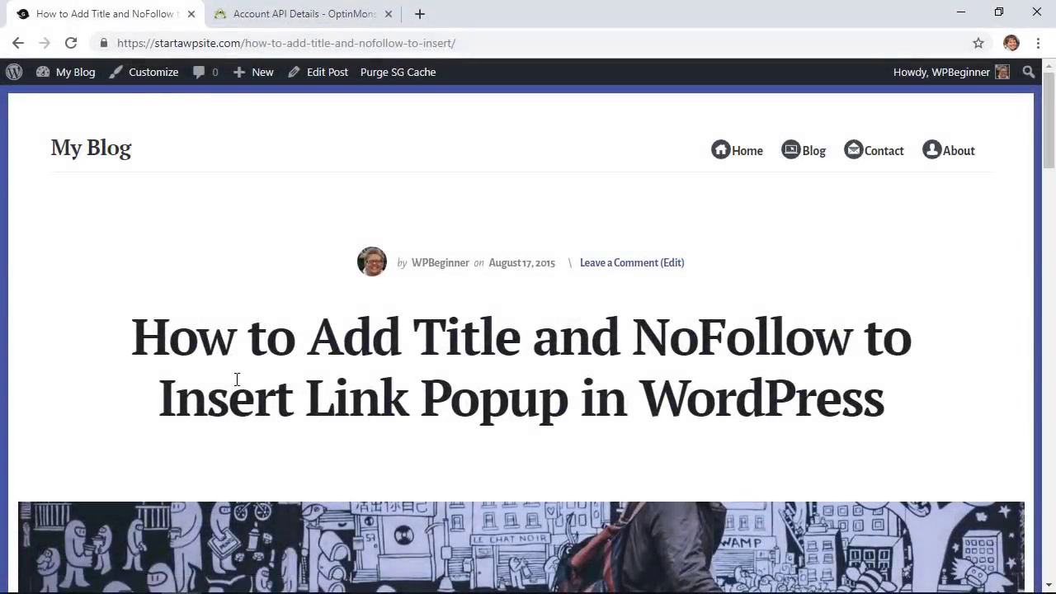
{"action": "scroll", "coordinate": [237, 379], "scroll_direction": "down", "scroll_amount": 3}
{"action": "scroll", "coordinate": [237, 379], "scroll_direction": "down", "scroll_amount": 2}
{"action": "scroll", "coordinate": [231, 413], "scroll_direction": "down", "scroll_amount": 2}
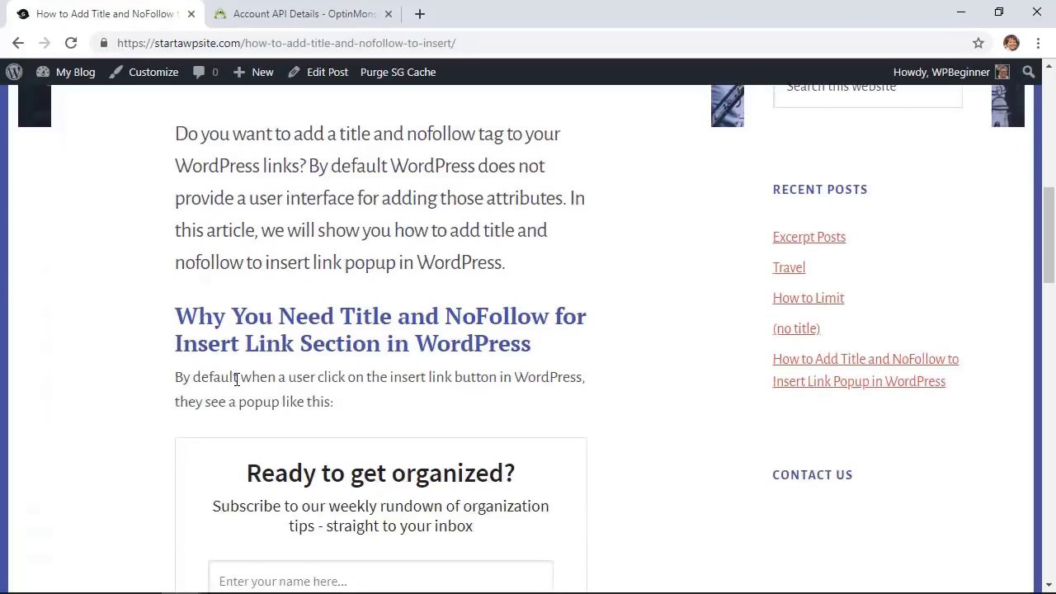
{"action": "scroll", "coordinate": [190, 404], "scroll_direction": "down", "scroll_amount": 2}
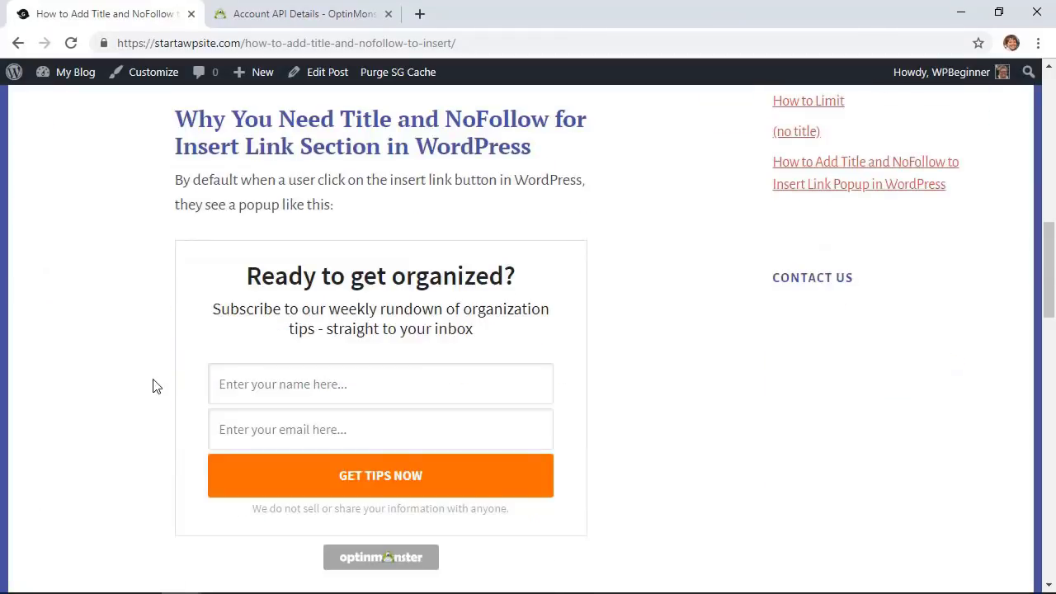